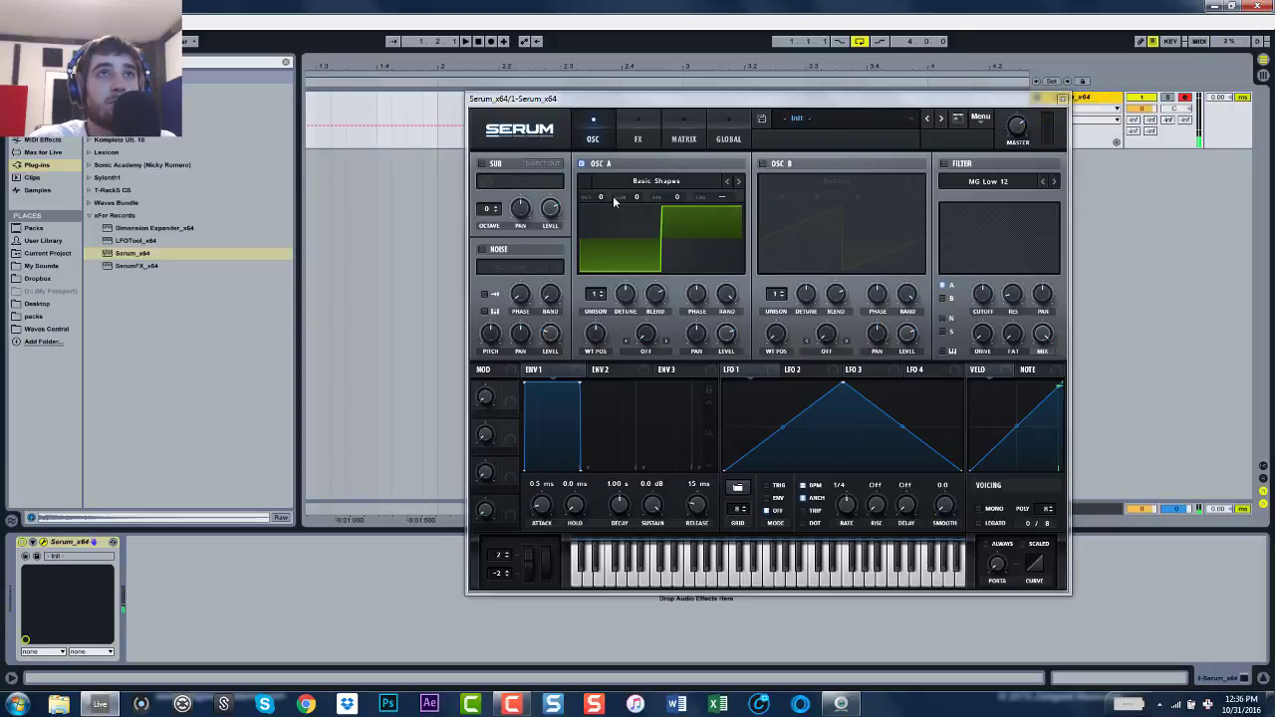
Step: Drop OSC A to octave -2 and add a low filter cutoff (~26 Hz) swept by LFO 1 at 1/8
drag(602, 200, 609, 249)
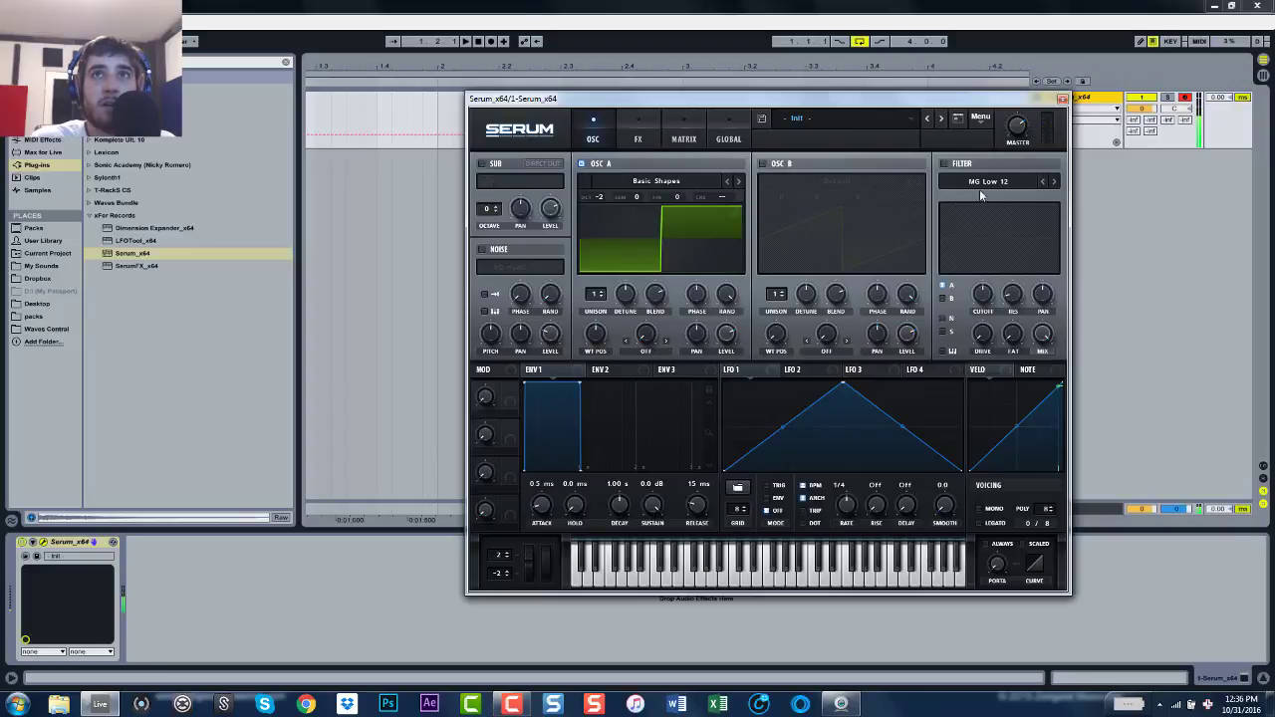
click(945, 163)
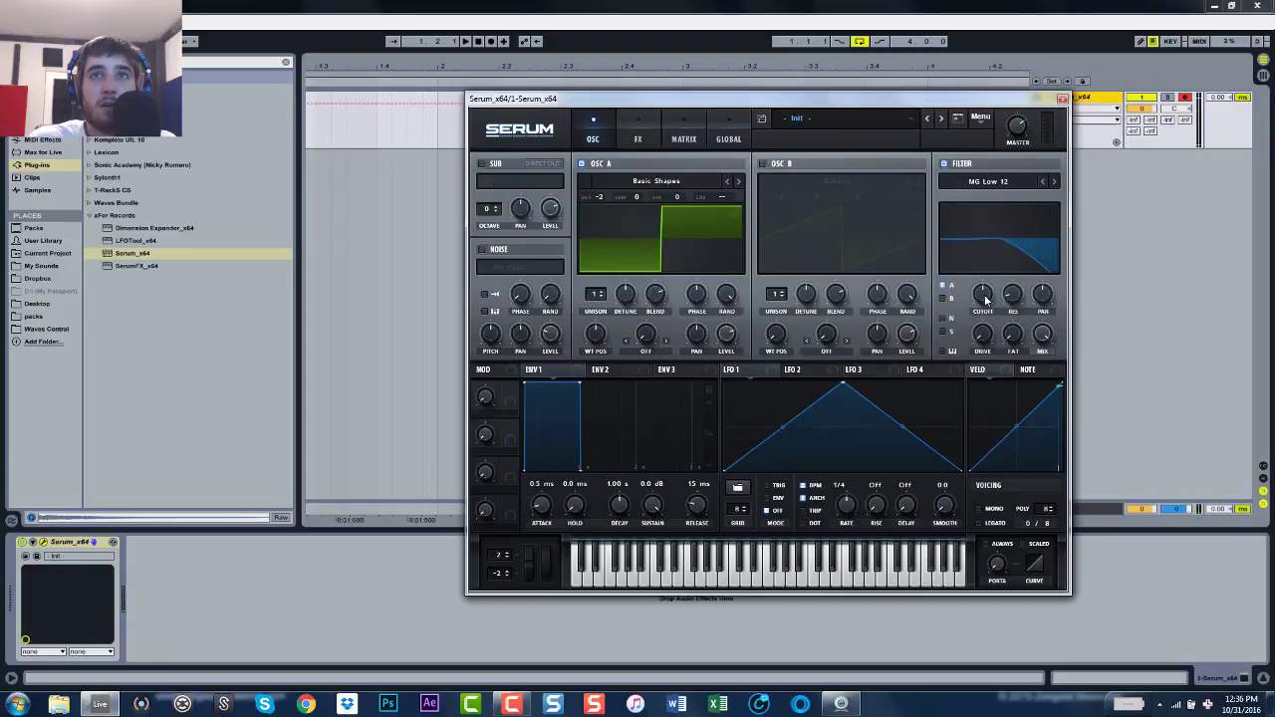
drag(984, 293, 793, 355)
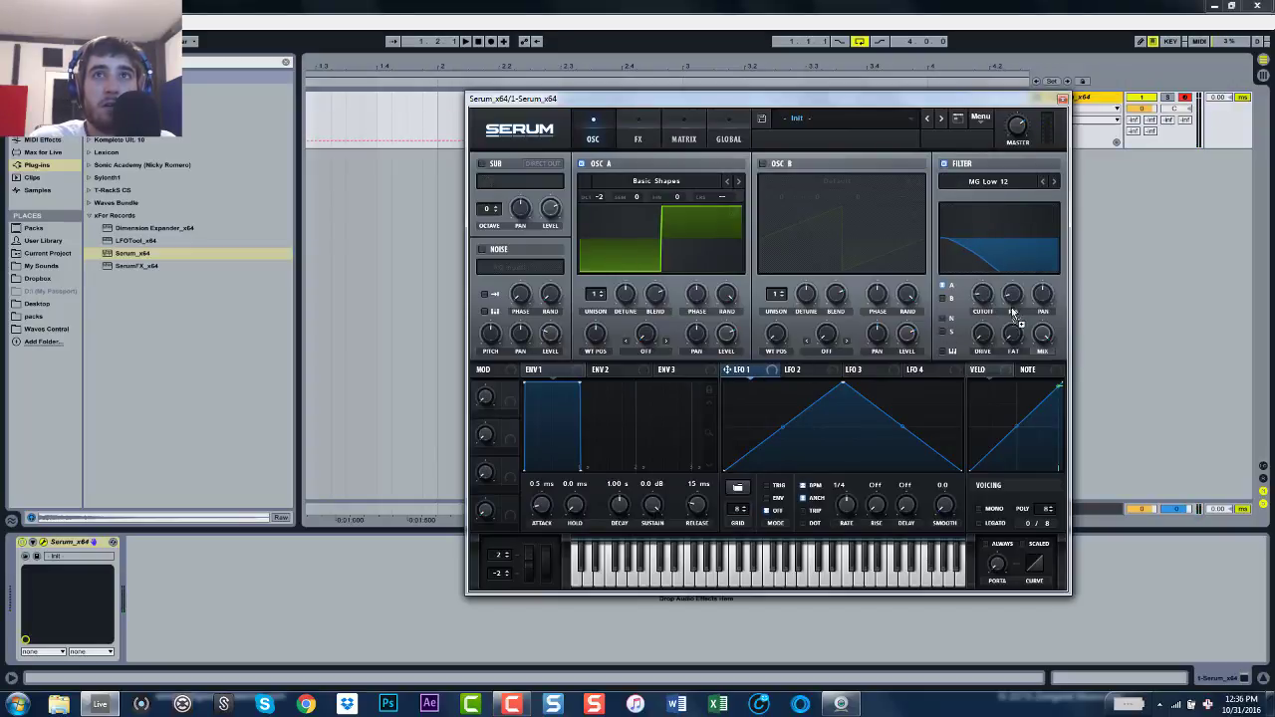
drag(1012, 309, 983, 293)
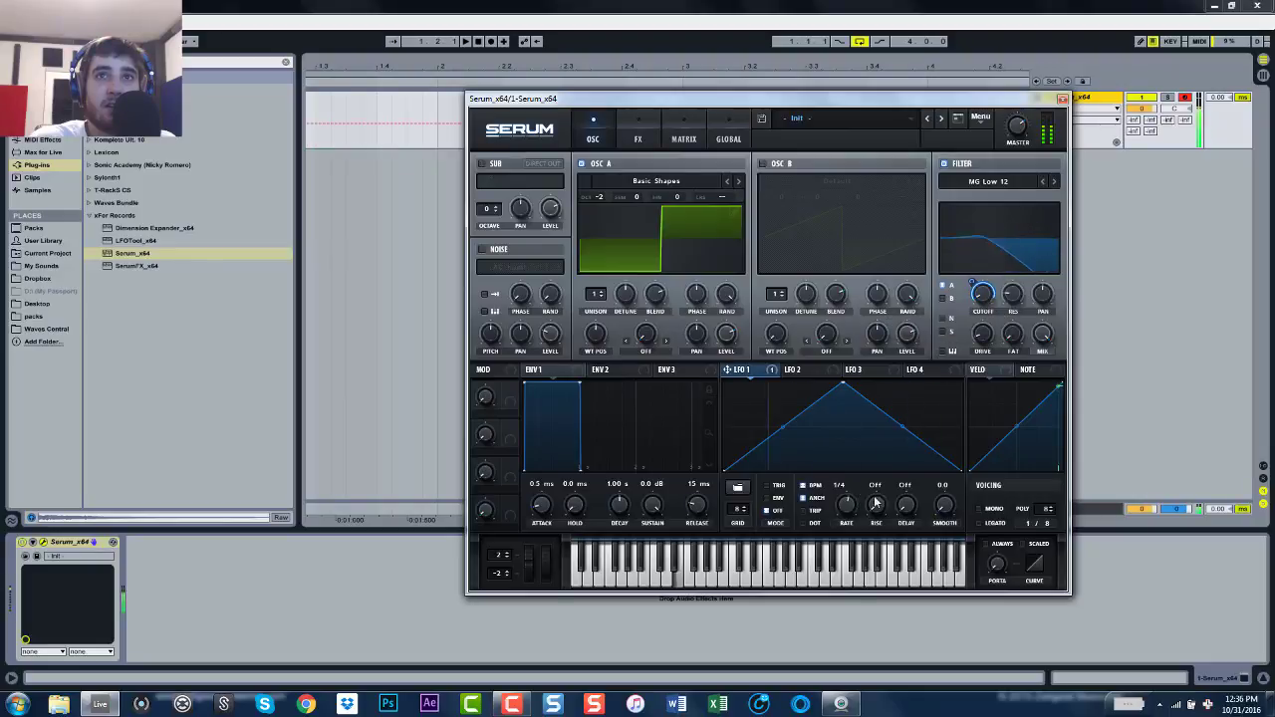
drag(847, 505, 849, 493)
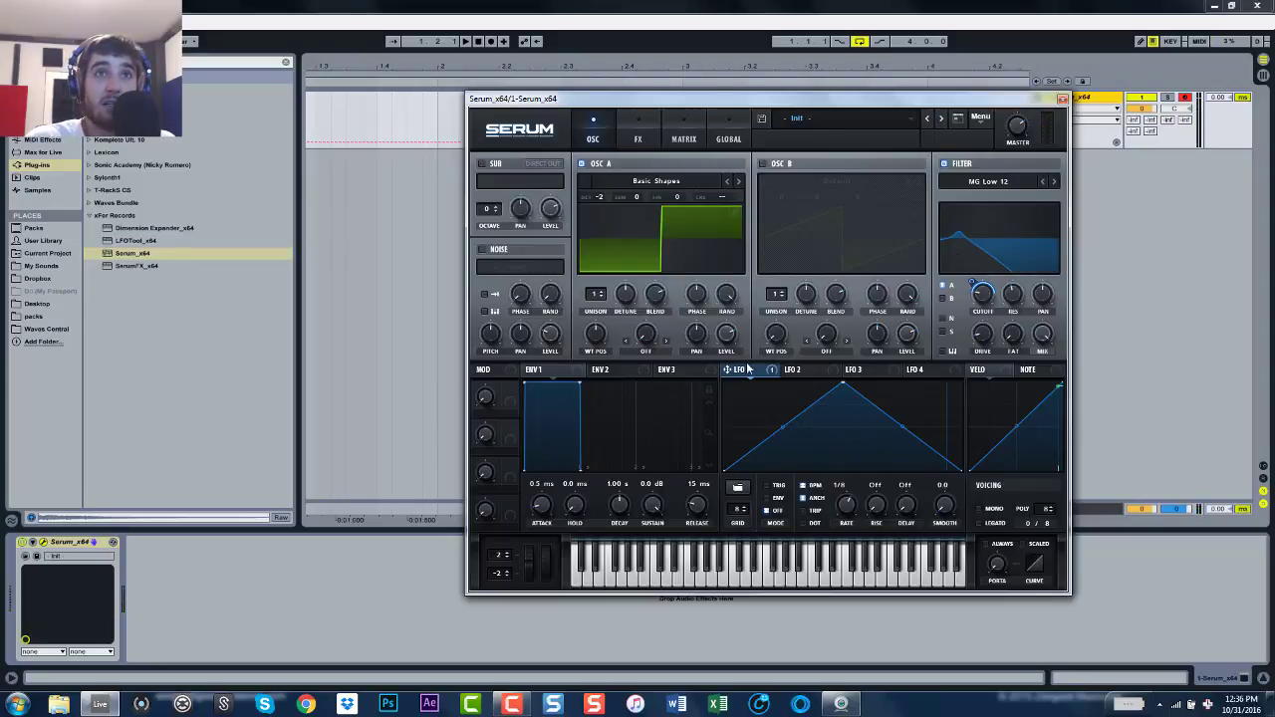
Step: Route LFO 1 to oscillator A's level and start reshaping LFO 1 into two peaks at 1/4 rate
drag(728, 343, 726, 335)
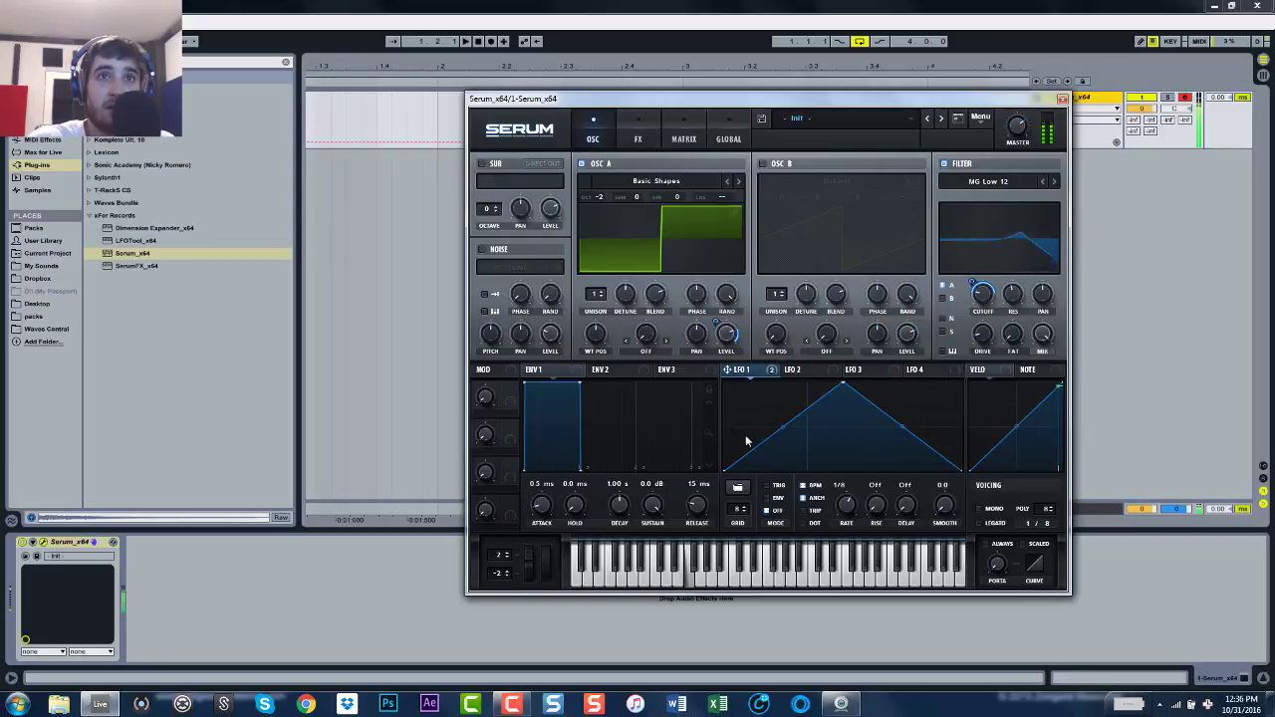
drag(842, 384, 762, 384)
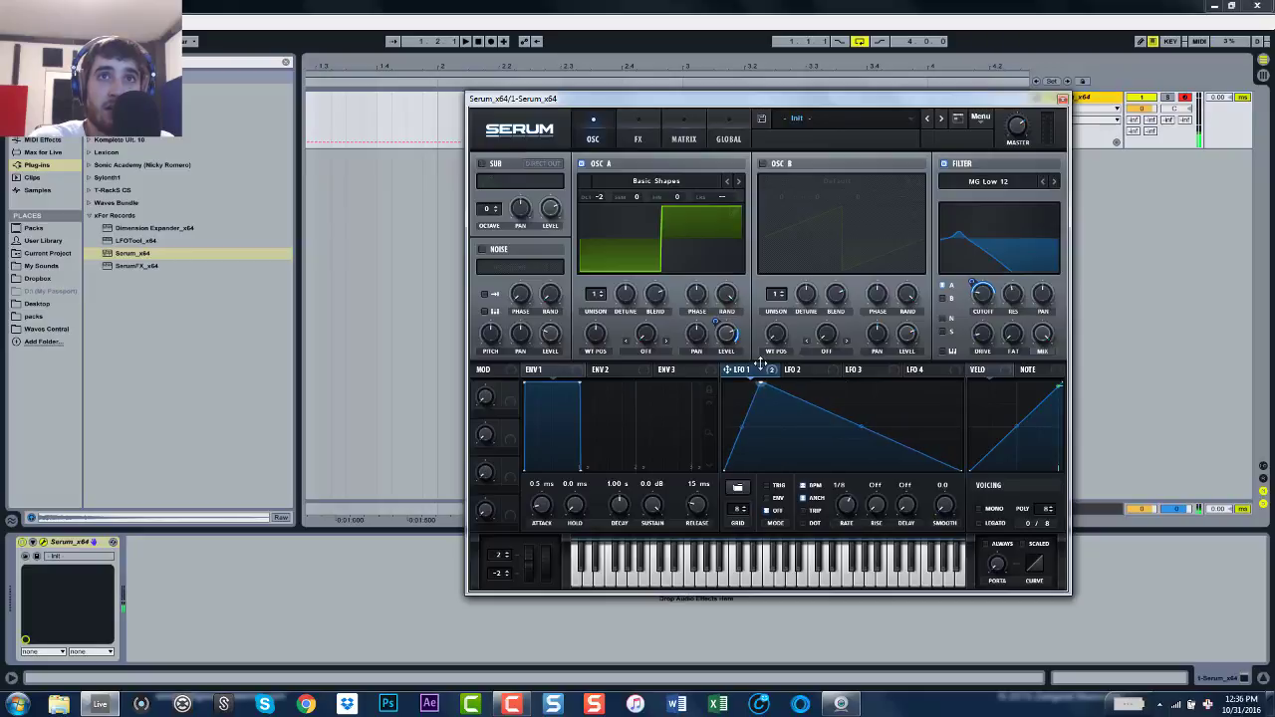
drag(842, 420, 825, 470)
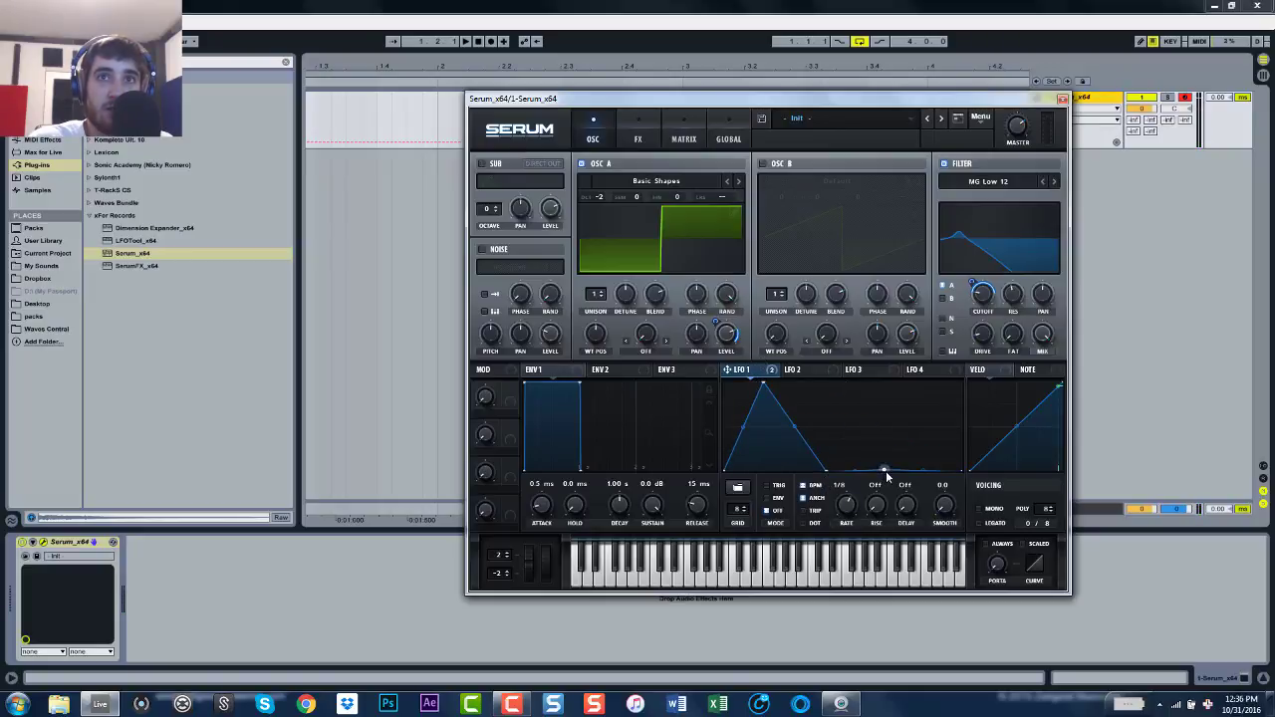
drag(884, 470, 886, 385)
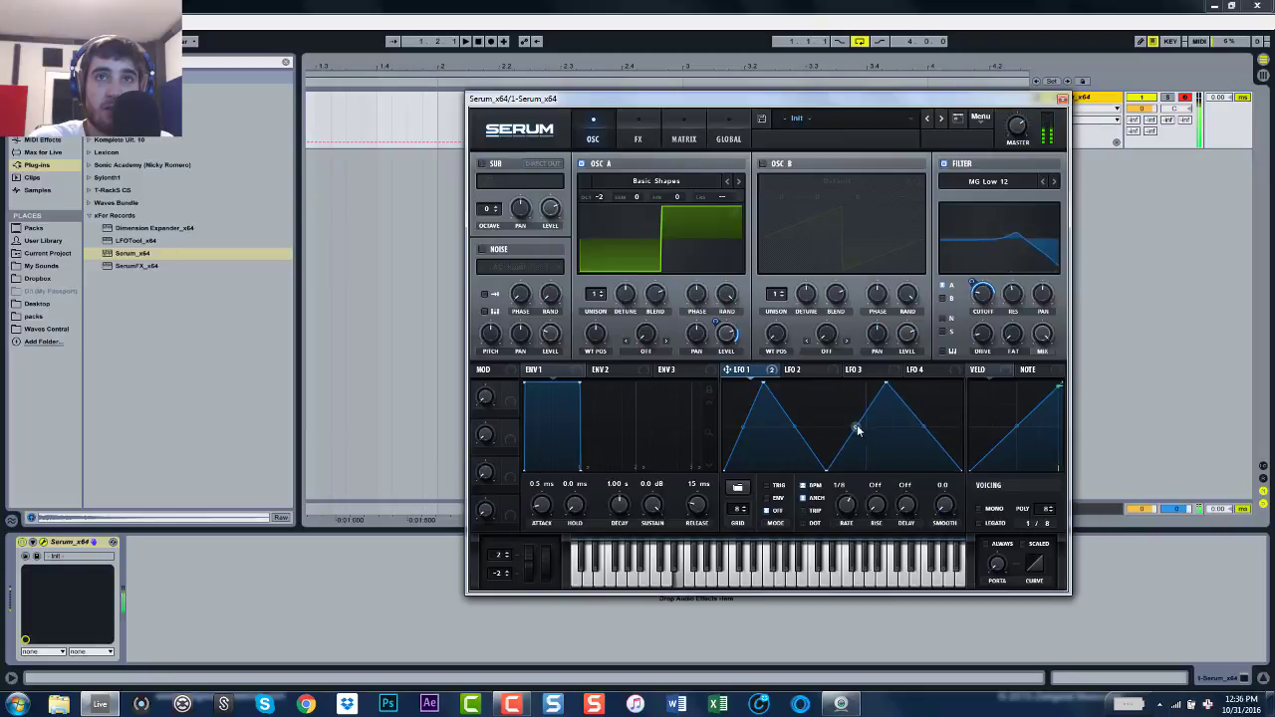
drag(923, 426, 924, 403)
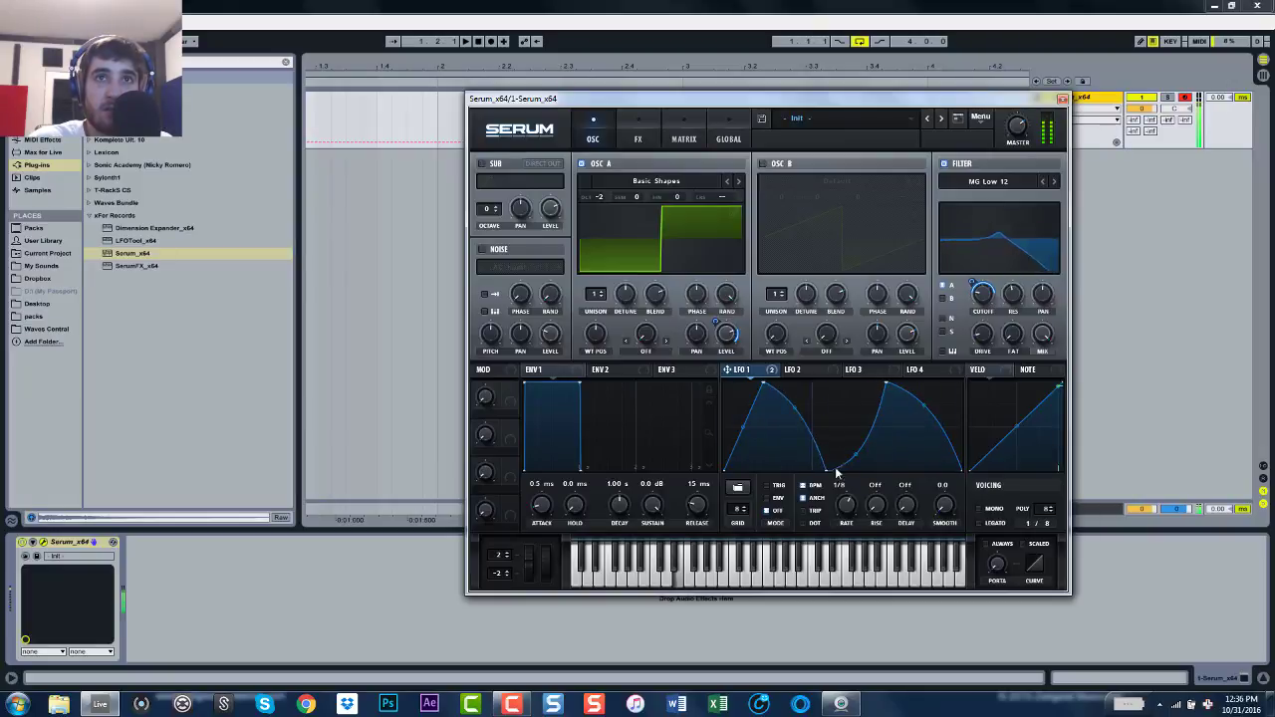
drag(849, 514, 848, 528)
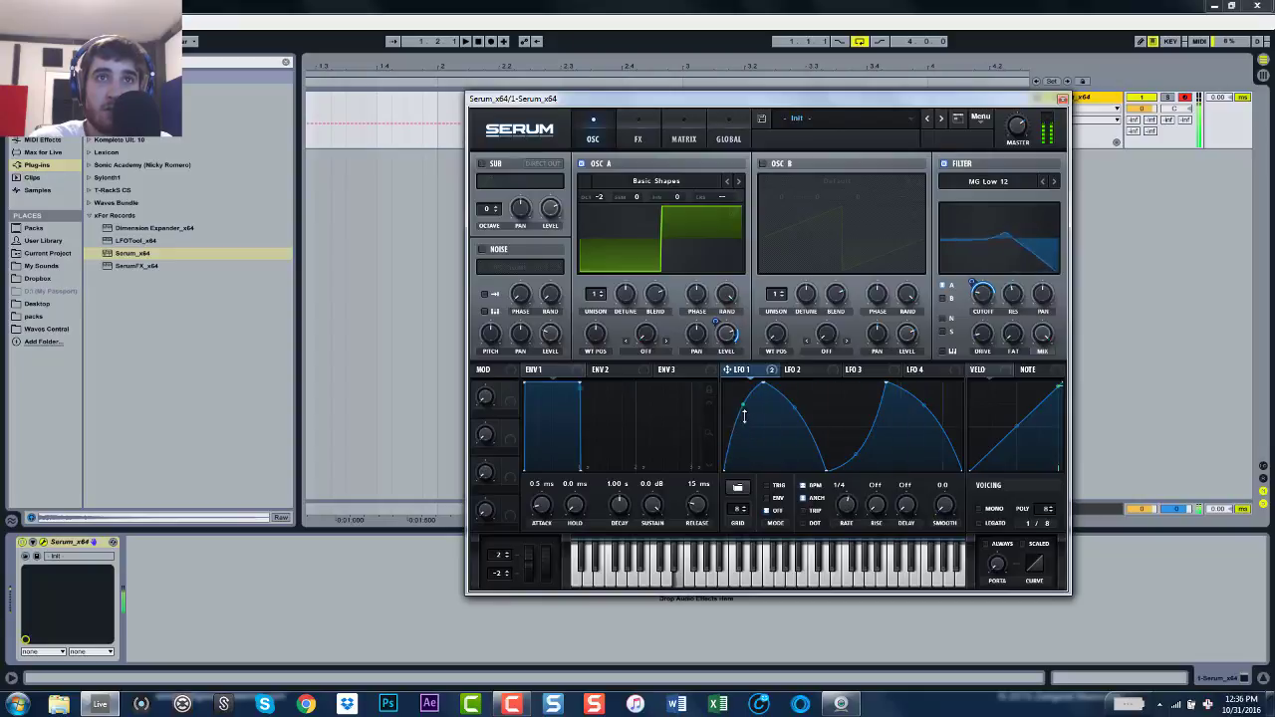
Step: Refine LFO 1 into two matching curved arches and set the patch to mono voicing
drag(827, 472, 841, 488)
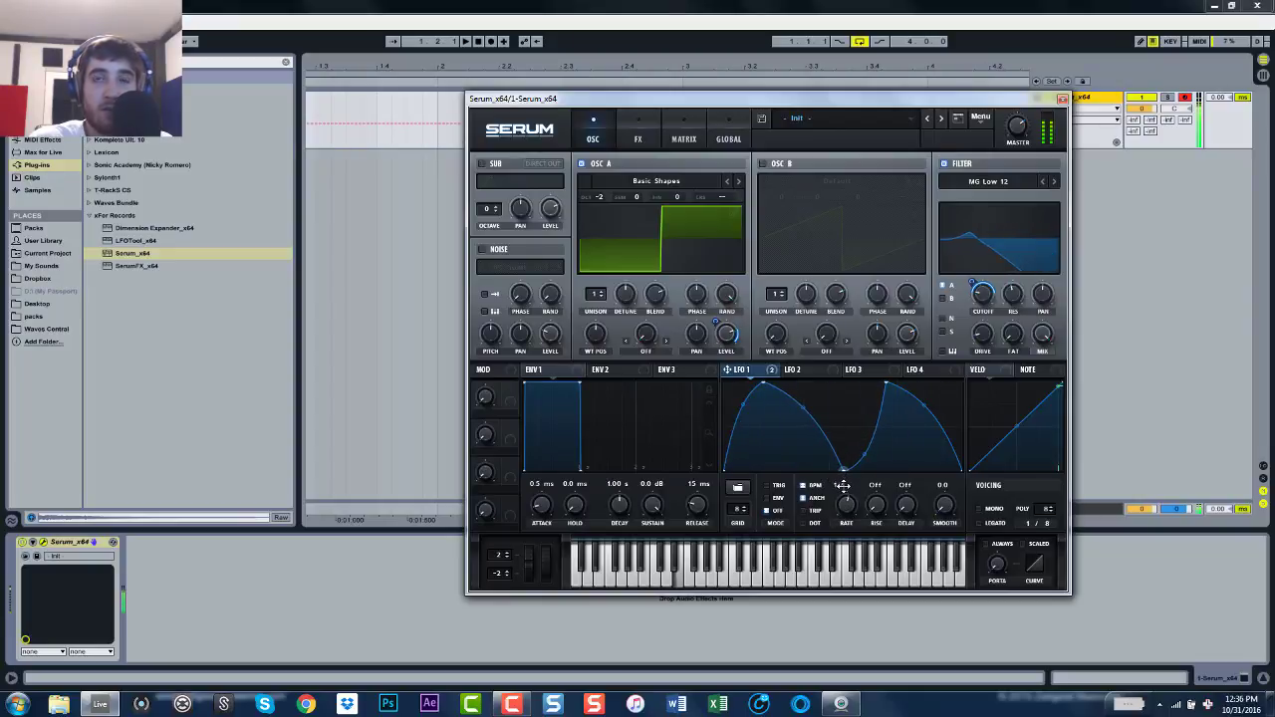
drag(863, 429, 868, 453)
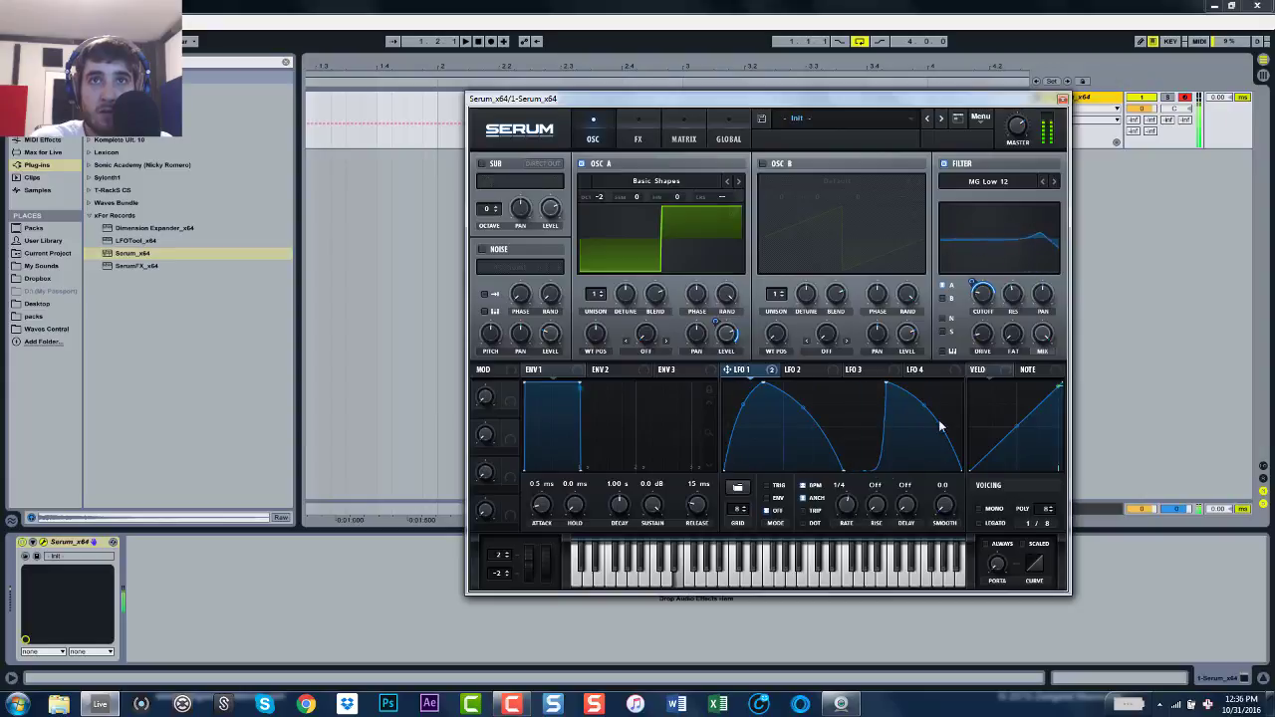
drag(889, 389, 932, 385)
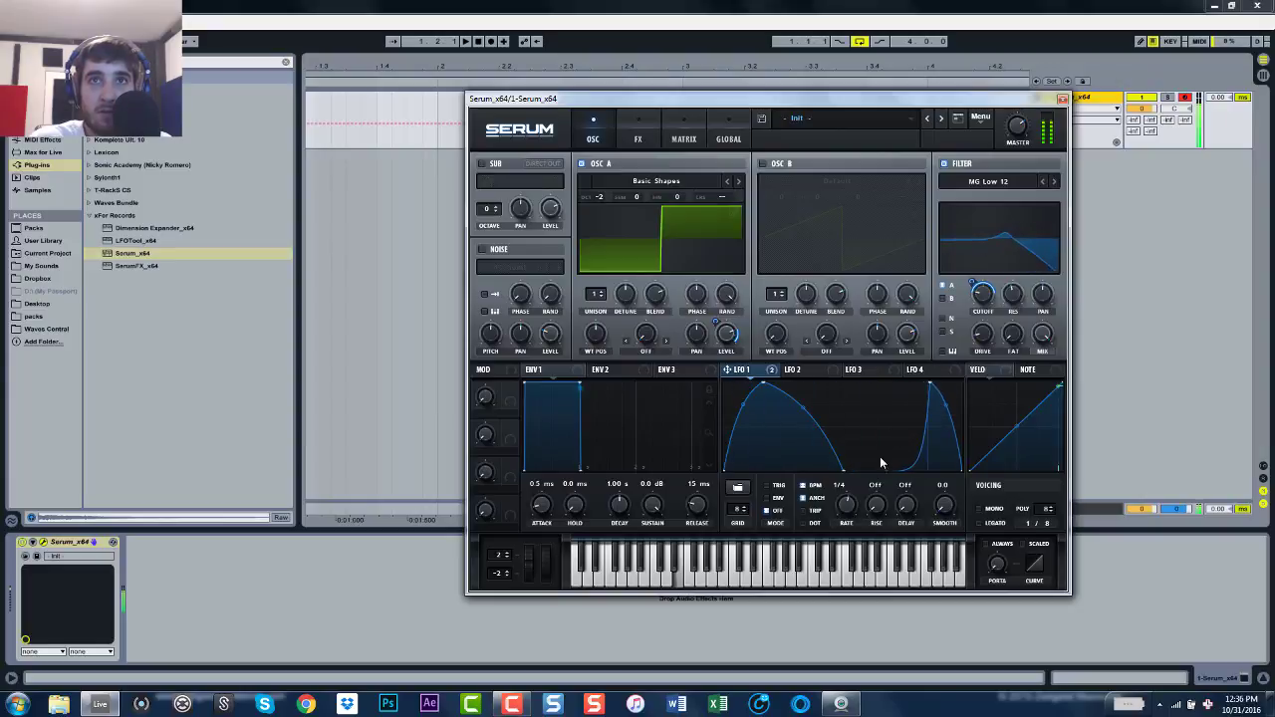
drag(889, 472, 909, 396)
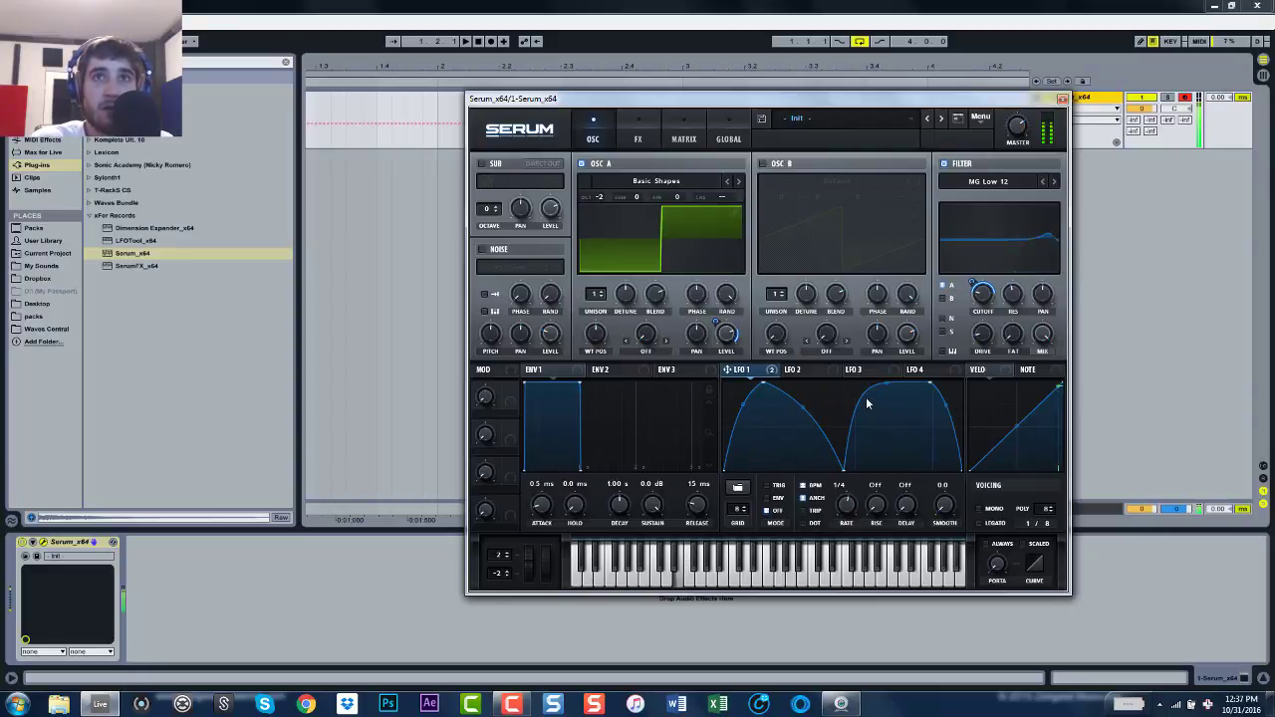
mouse_move(886, 387)
mouse_down()
mouse_move(932, 398)
mouse_move(928, 382)
mouse_up()
mouse_move(769, 388)
mouse_down()
mouse_move(792, 403)
mouse_move(740, 410)
mouse_move(739, 398)
mouse_up()
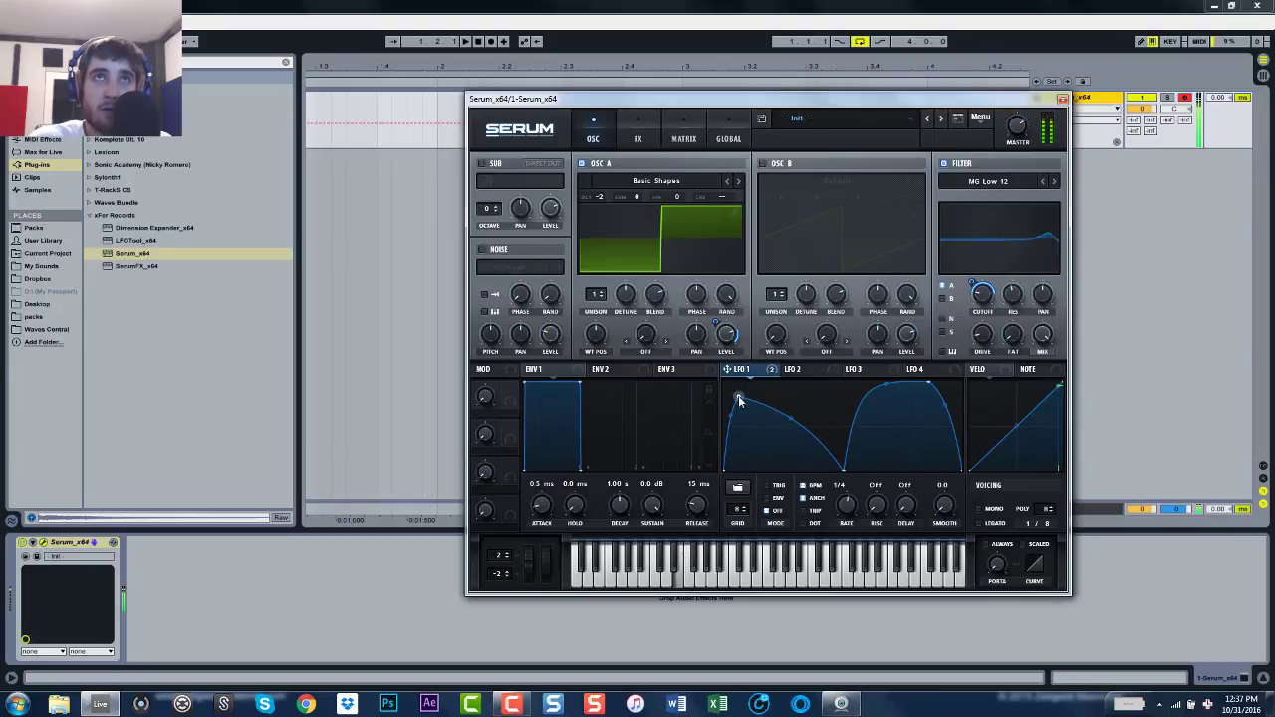
click(986, 511)
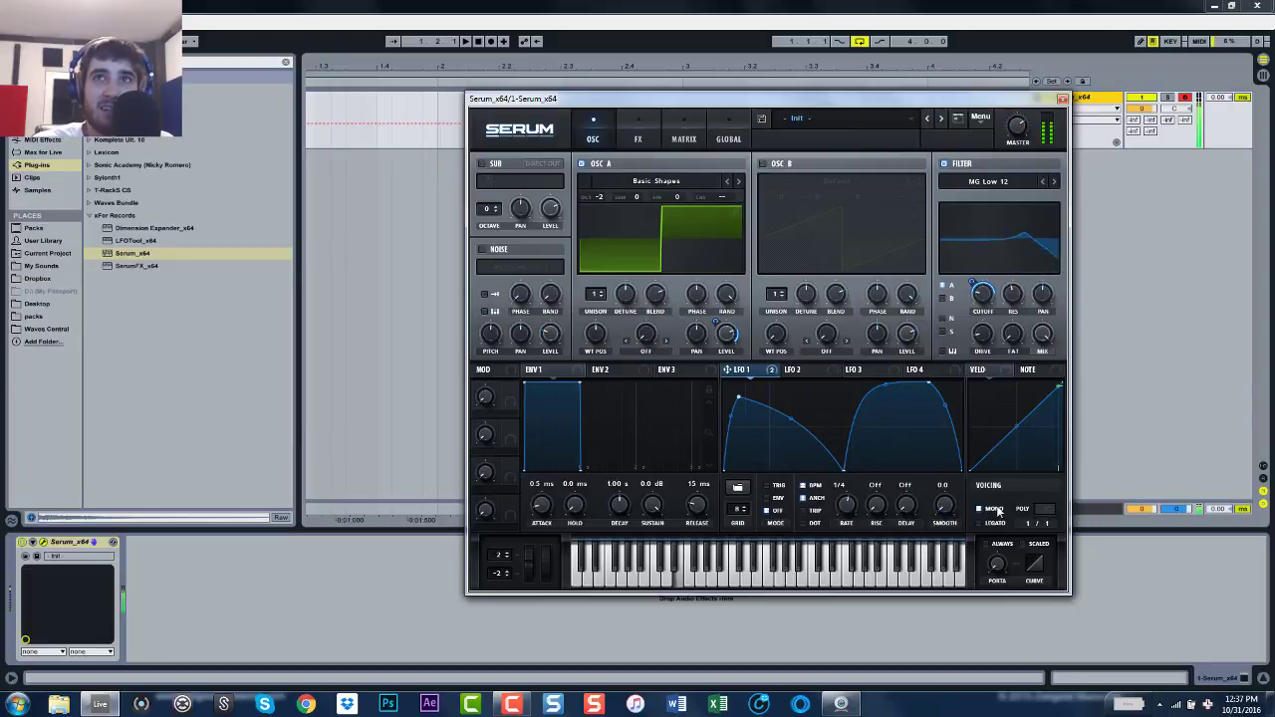
mouse_move(982, 293)
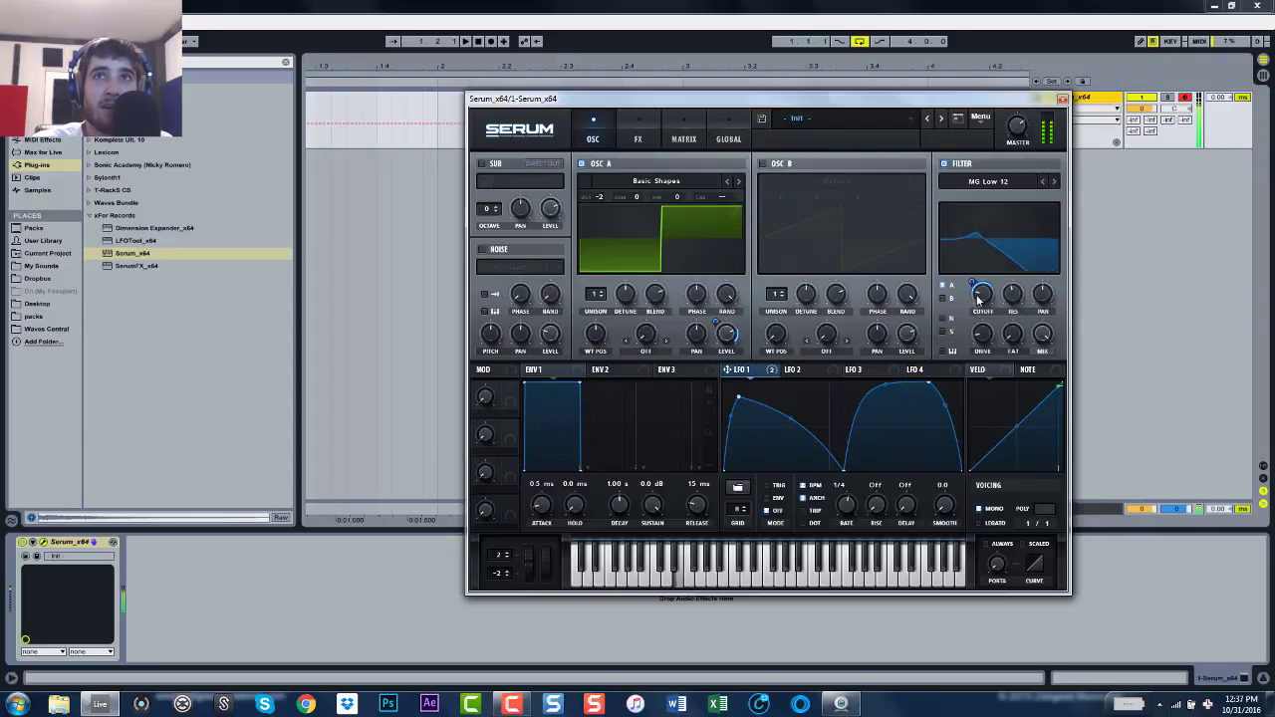
Step: Set LFO 1's cutoff depth near 47, filter resonance to about 45%, and Fat to about 15%
mouse_move(979, 299)
mouse_down()
mouse_move(972, 277)
mouse_move(1010, 246)
mouse_up()
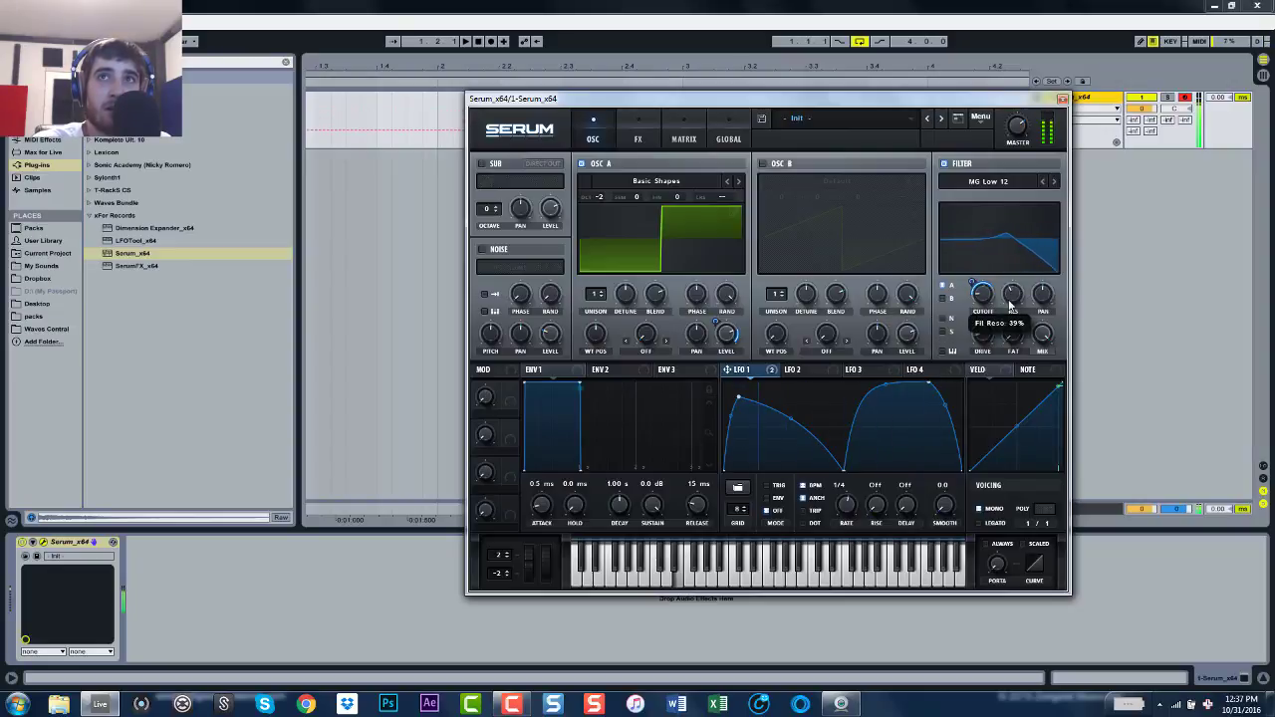
drag(987, 299, 977, 281)
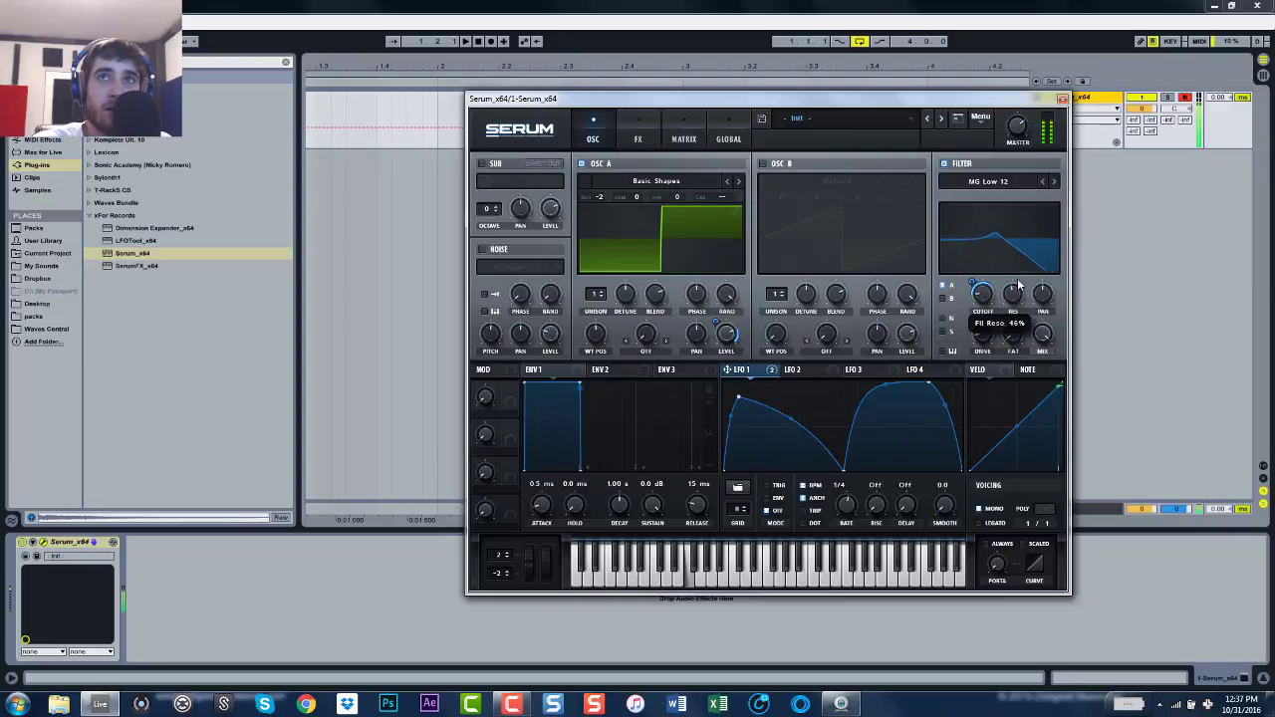
mouse_move(1009, 328)
mouse_down()
mouse_move(1014, 279)
mouse_move(1017, 307)
mouse_up()
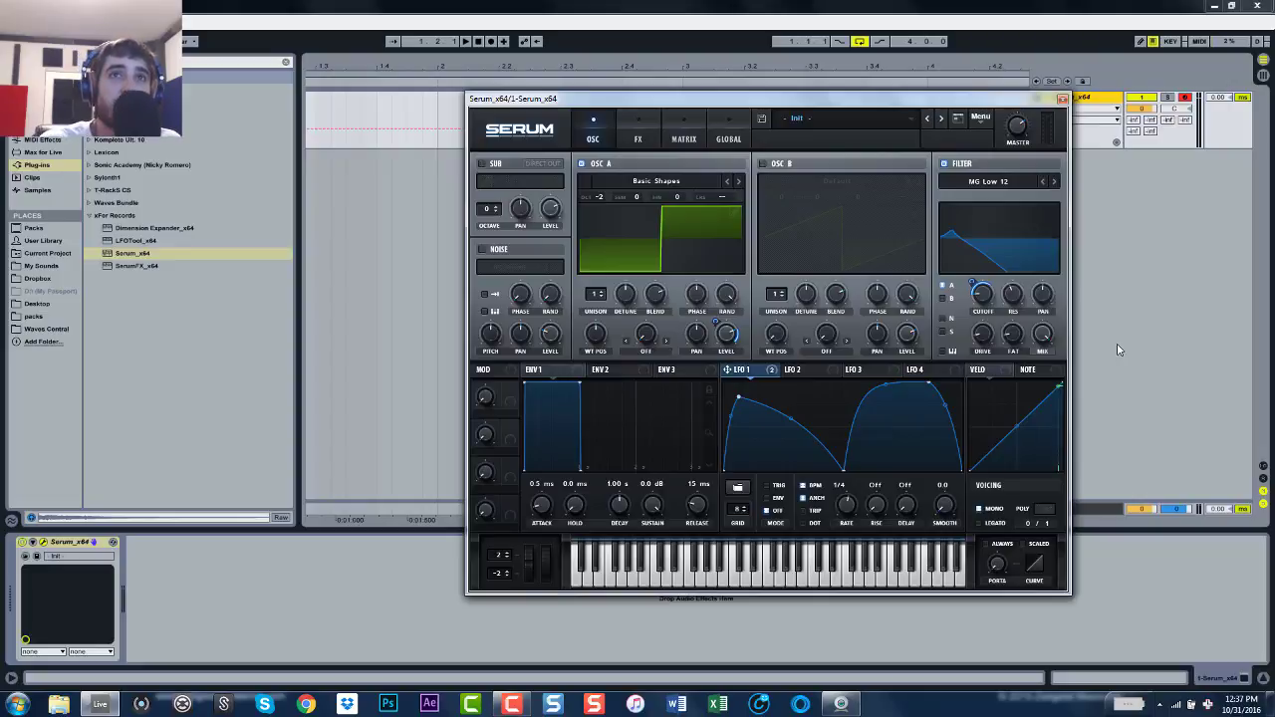
Step: Set oscillator A to three unison voices with reduced detune and an adjusted blend
click(595, 295)
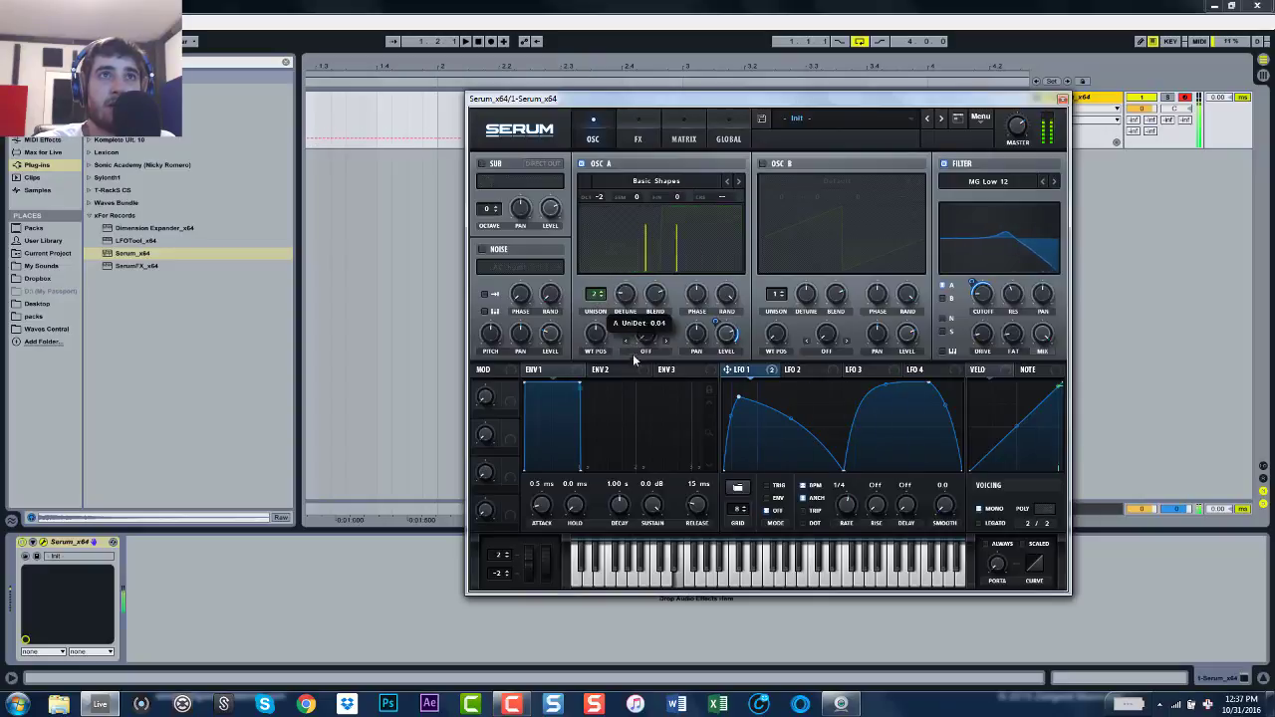
drag(594, 297, 596, 283)
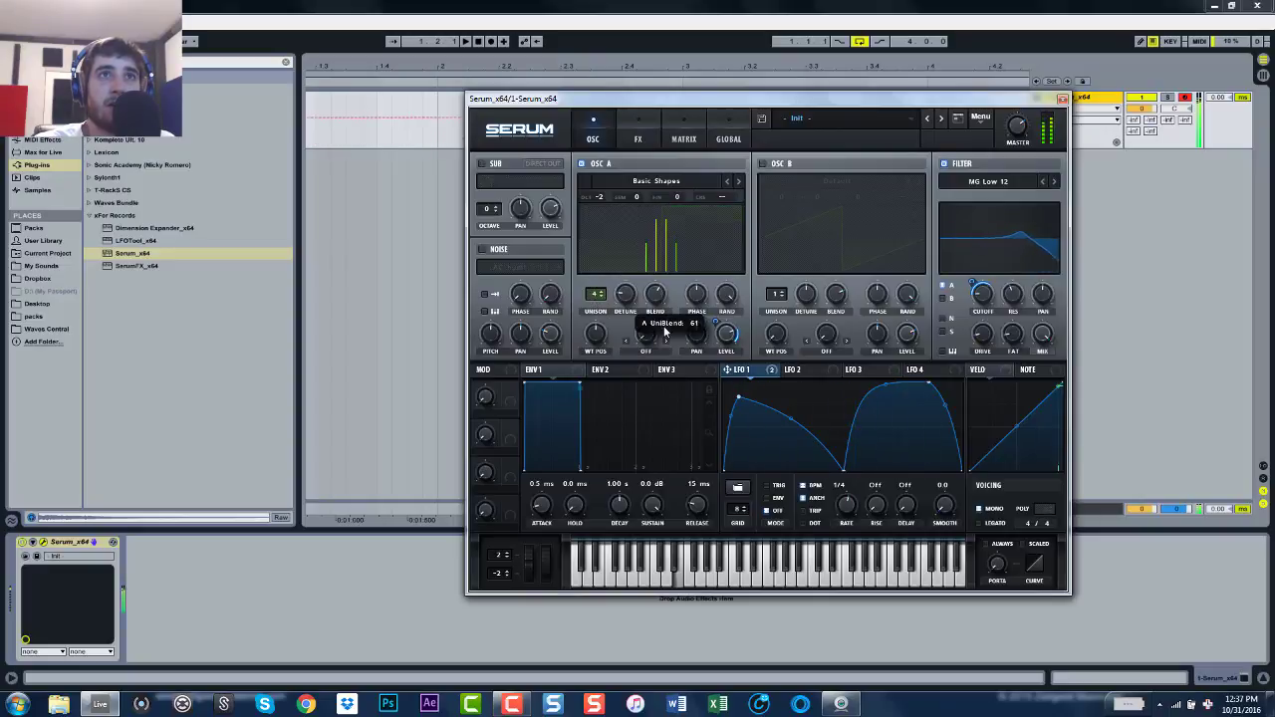
mouse_move(626, 294)
mouse_down()
mouse_move(628, 314)
mouse_move(658, 314)
mouse_up()
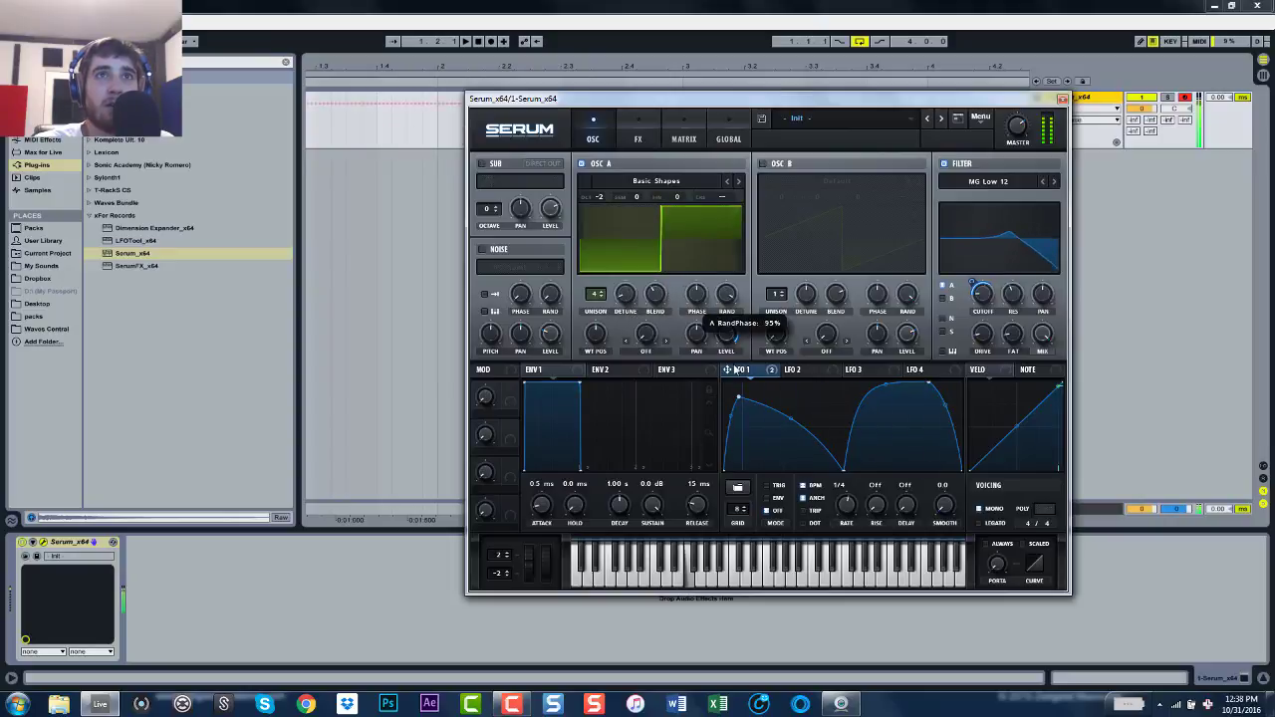
drag(594, 297, 596, 282)
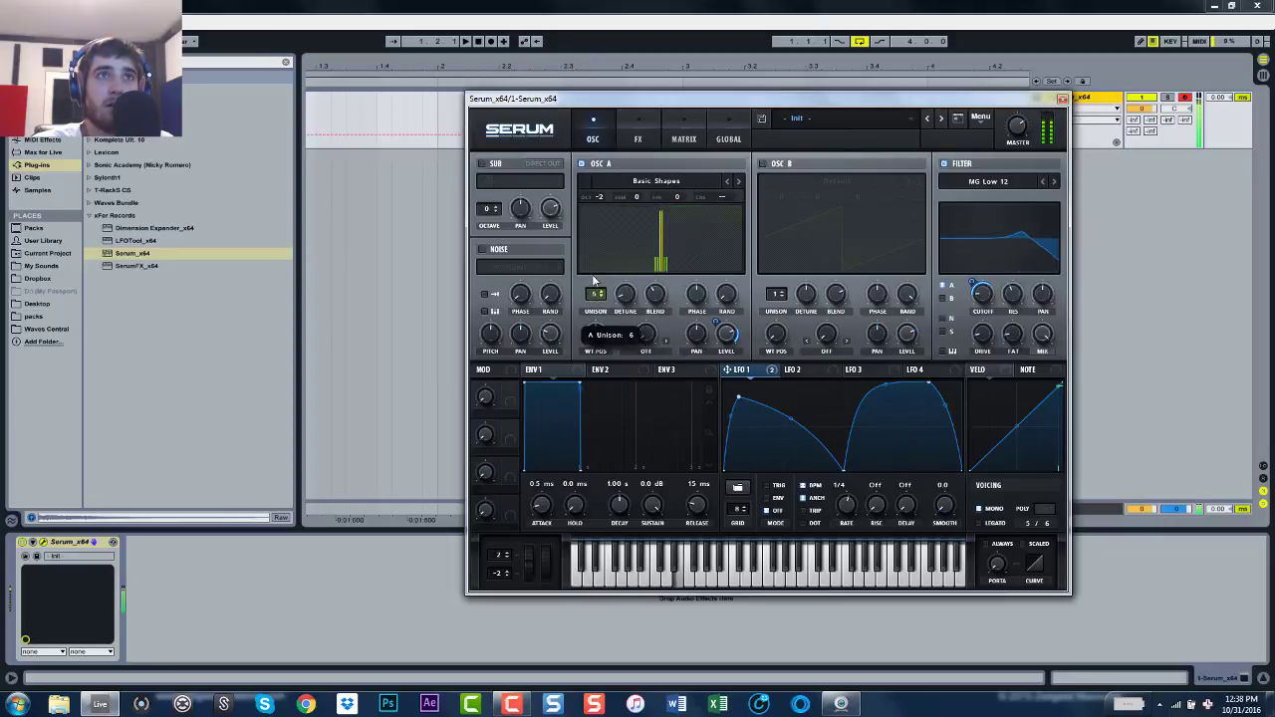
click(640, 254)
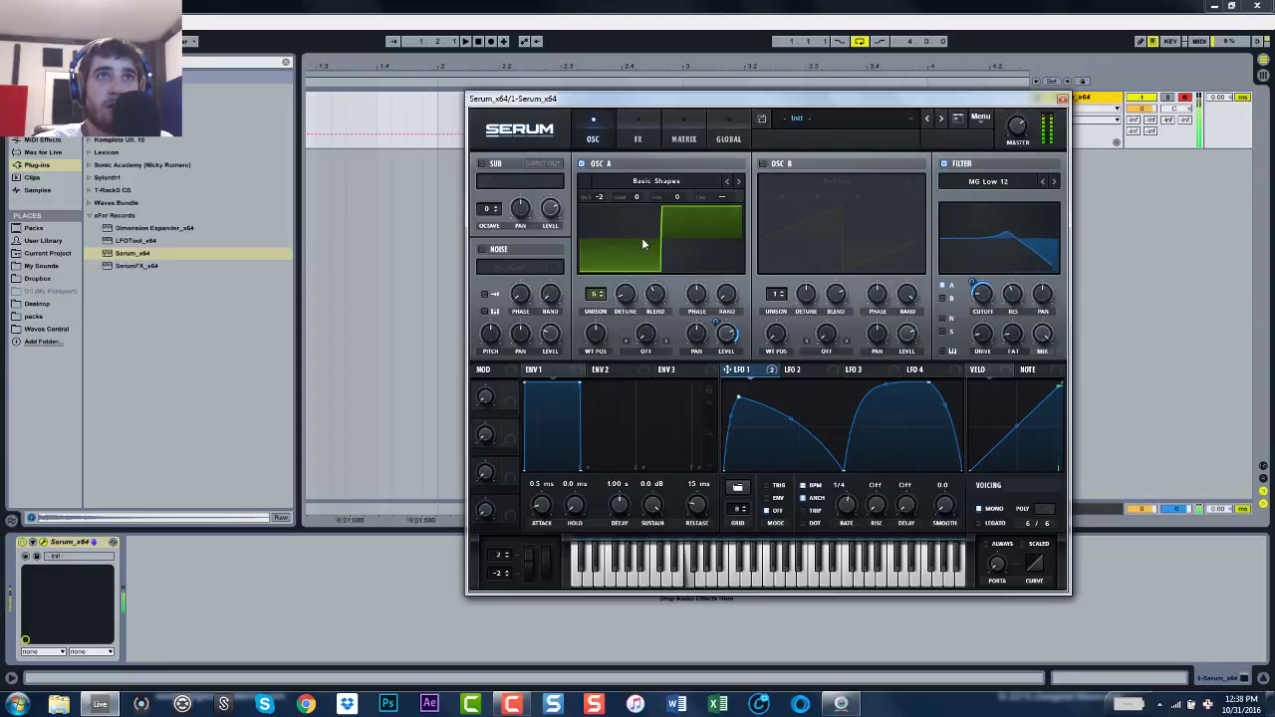
mouse_move(655, 293)
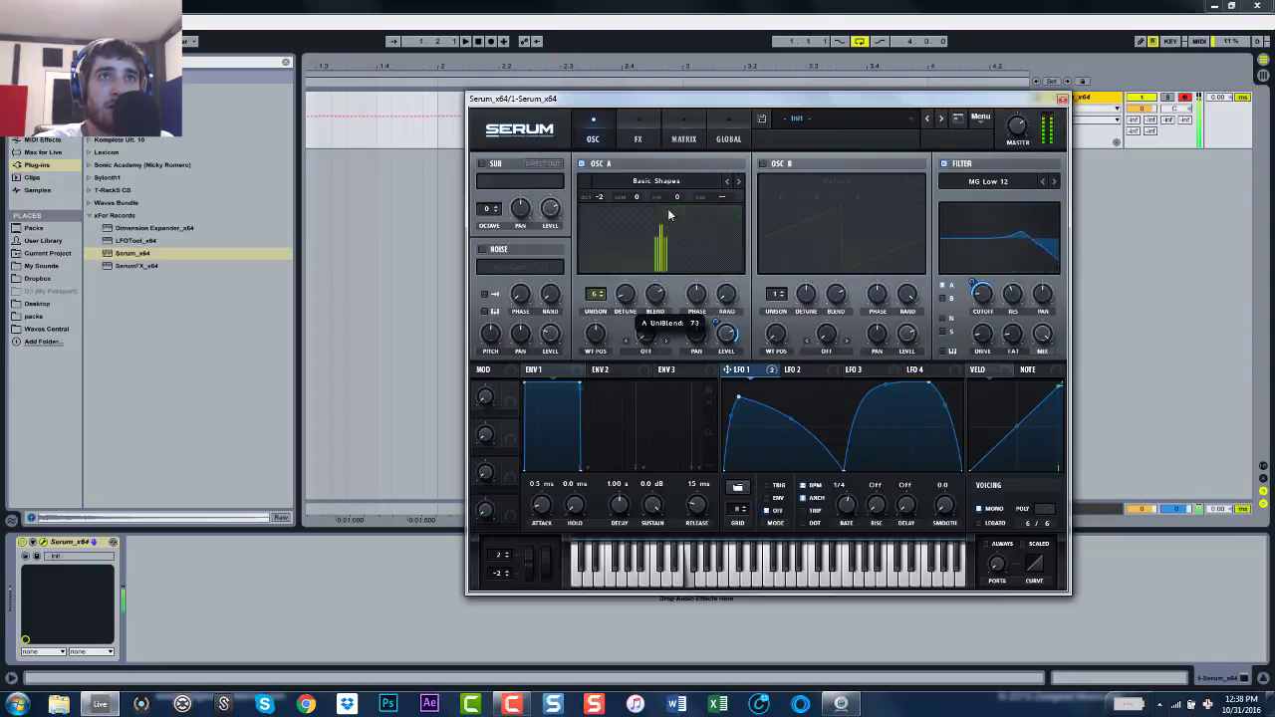
drag(661, 274, 687, 319)
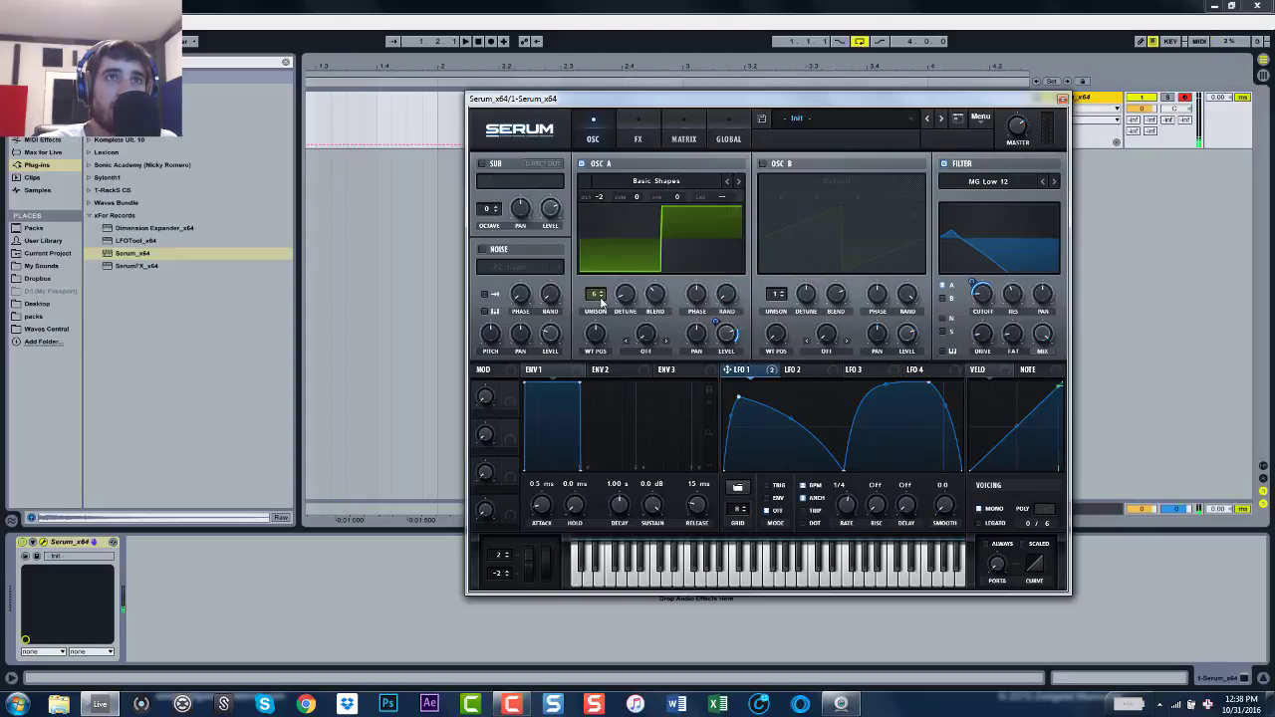
scroll(601, 301, down, 4)
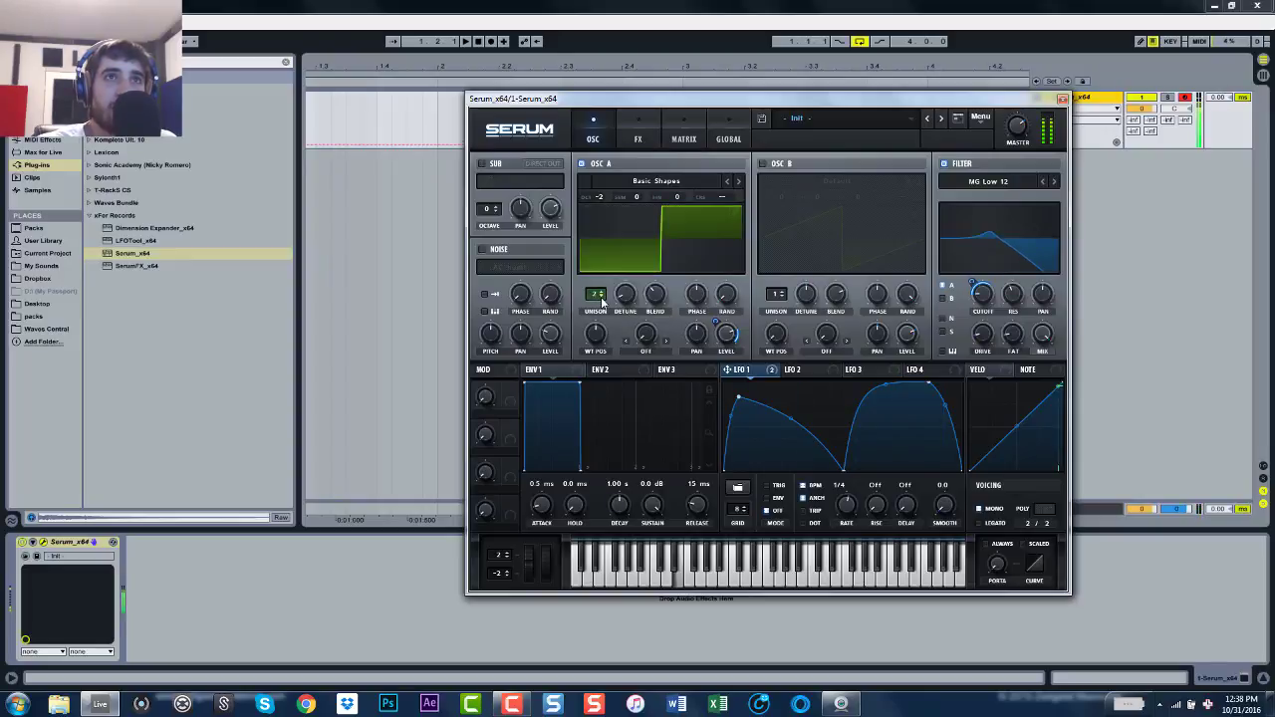
scroll(602, 300, up, 1)
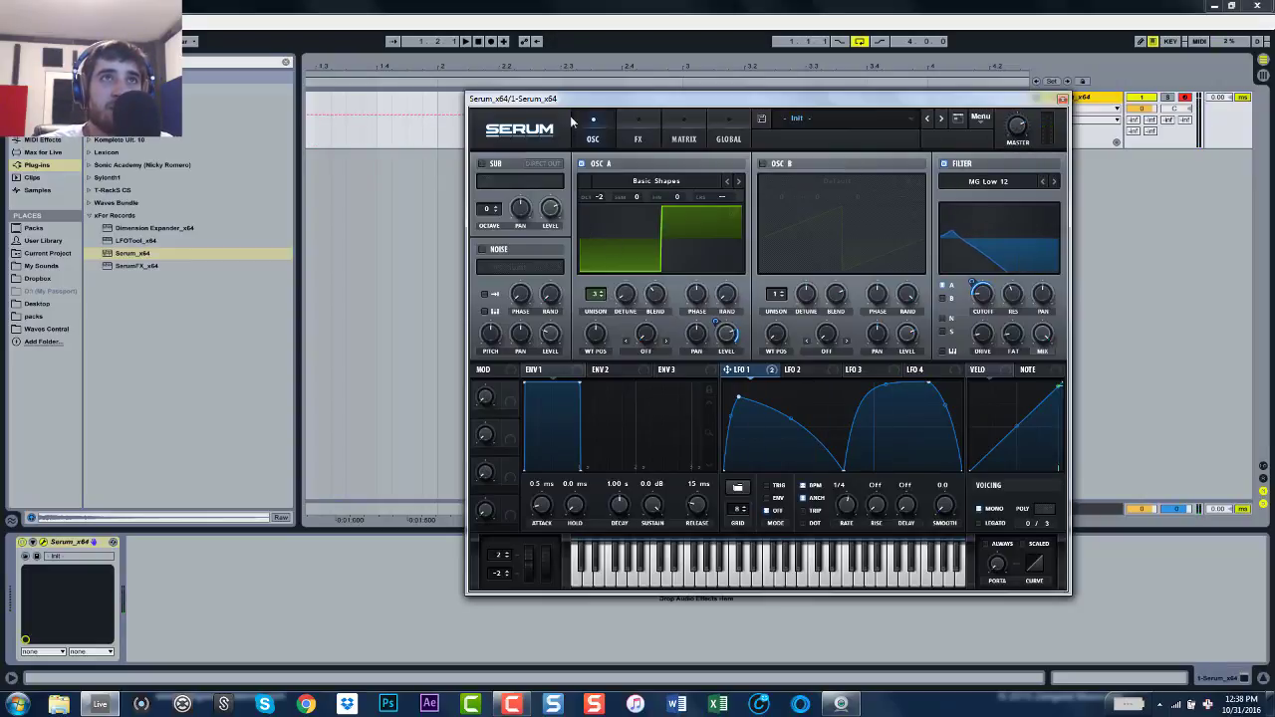
Step: Turn on the EQ and give its low band a low-cut shape with Q around 49%
click(654, 139)
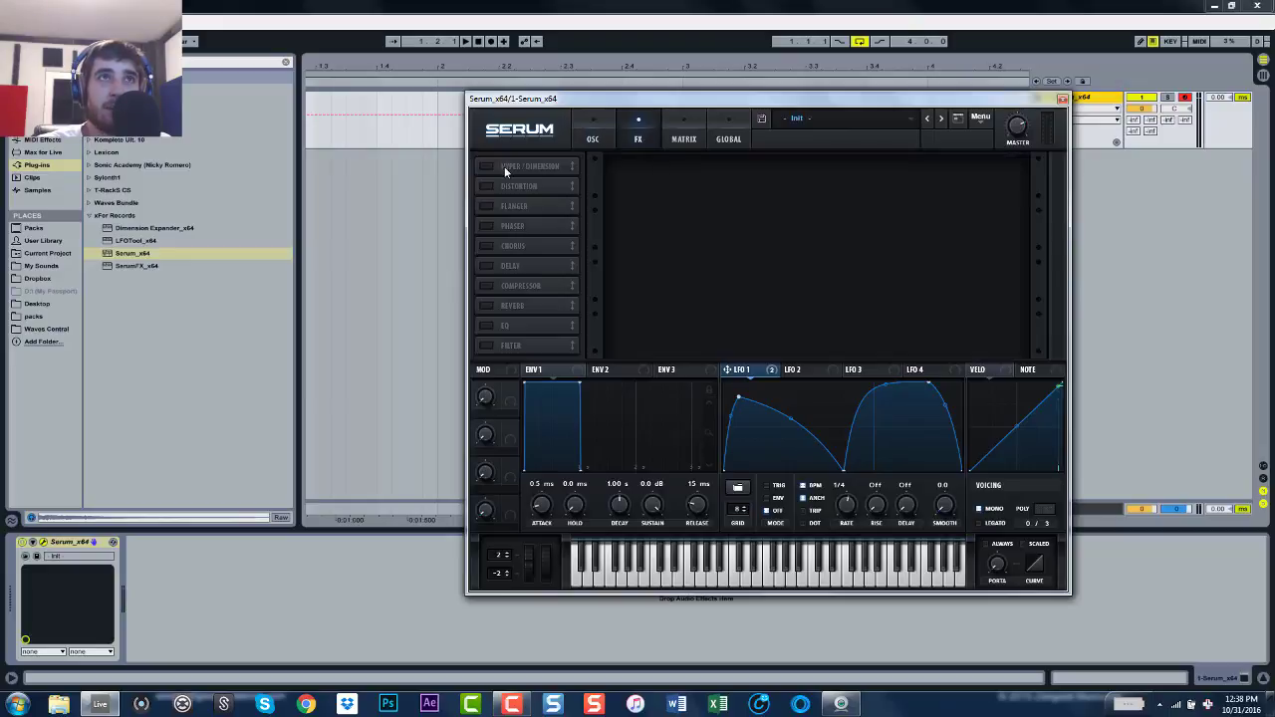
click(488, 325)
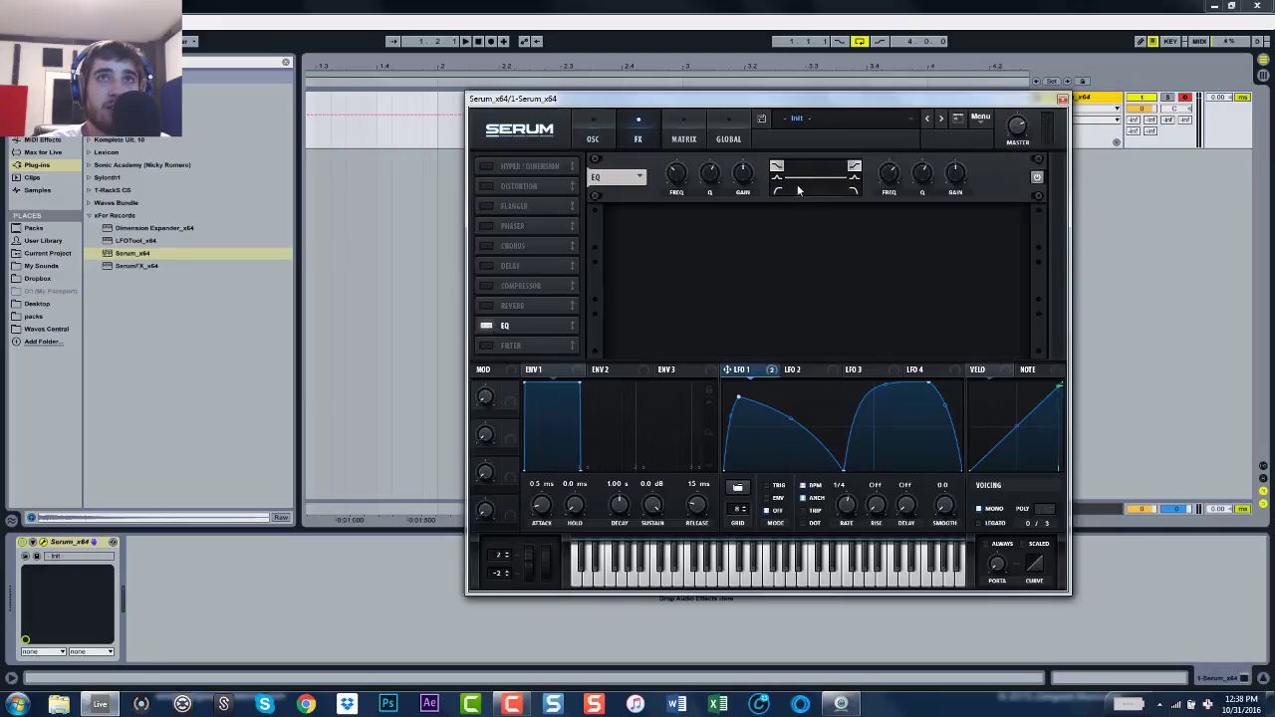
click(780, 186)
drag(713, 175, 716, 201)
mouse_move(676, 175)
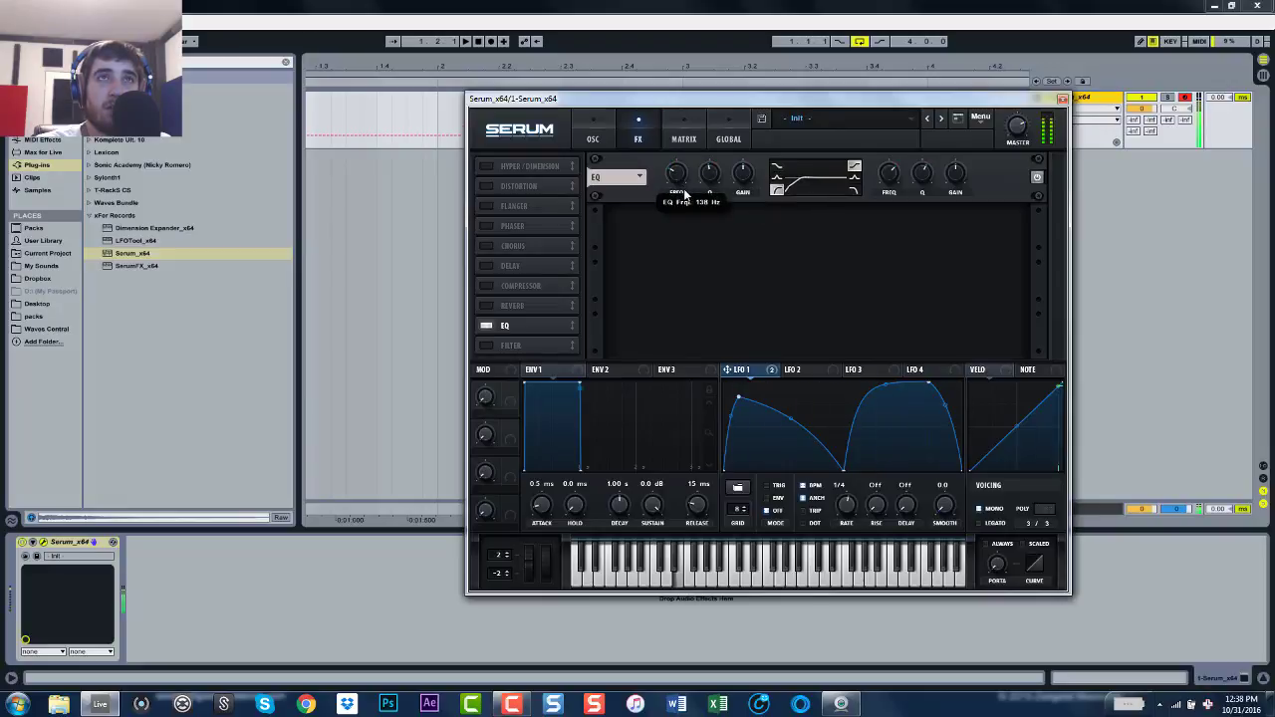
Step: Enable the sub oscillator at octave -2 and a low level, with LFO 1 modulating its level
click(594, 139)
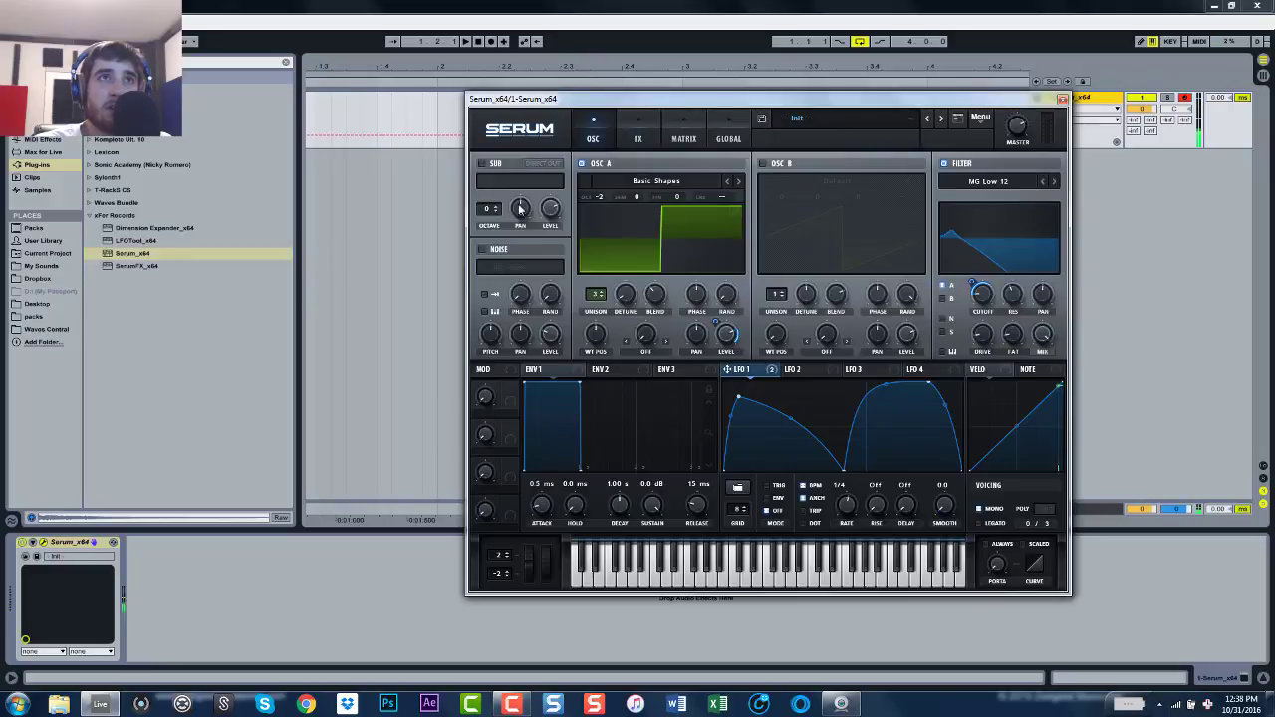
click(483, 164)
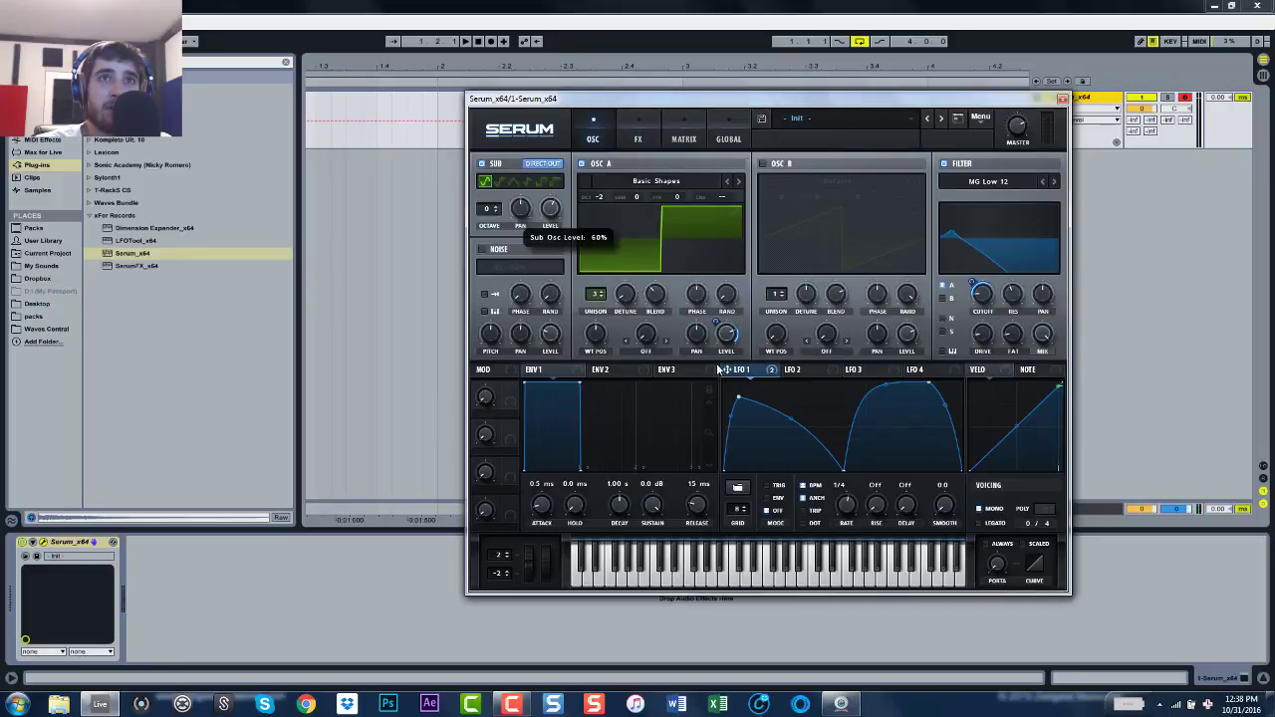
drag(551, 221, 491, 239)
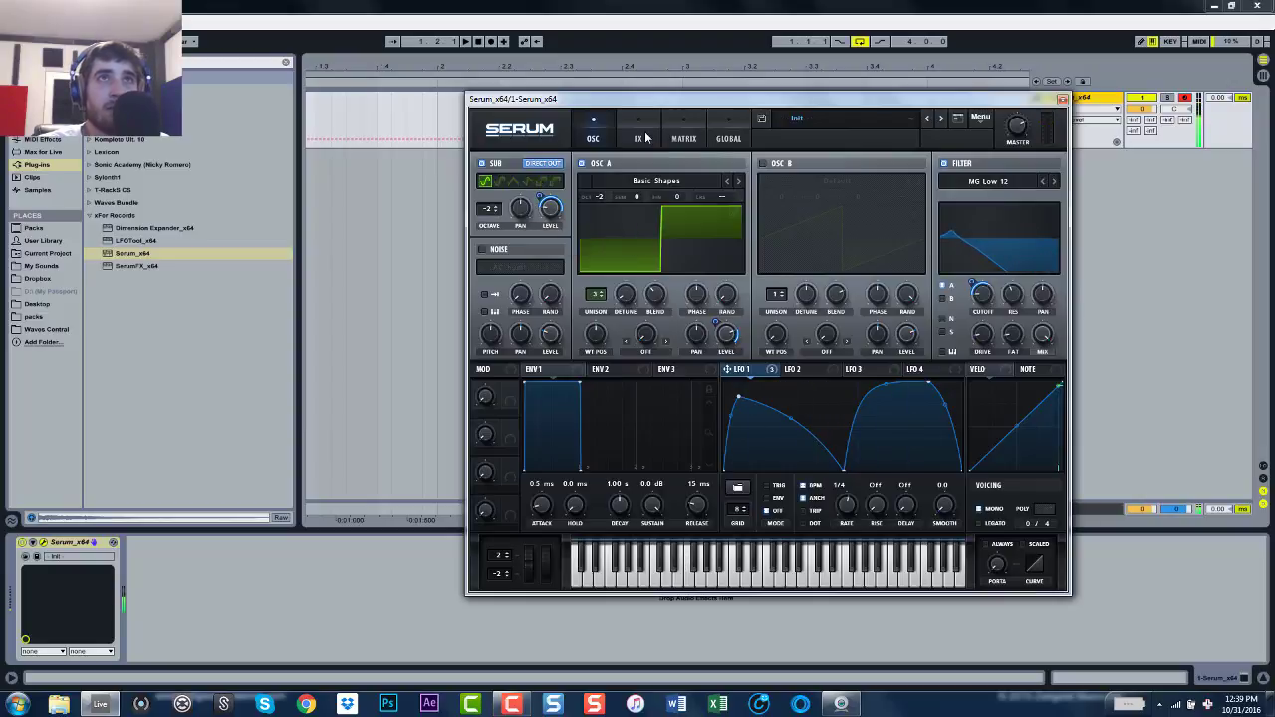
Step: Enable Hyper/Dimension with unison 2, dimension size about 6%, and a lowered dimension mix
click(637, 133)
click(487, 166)
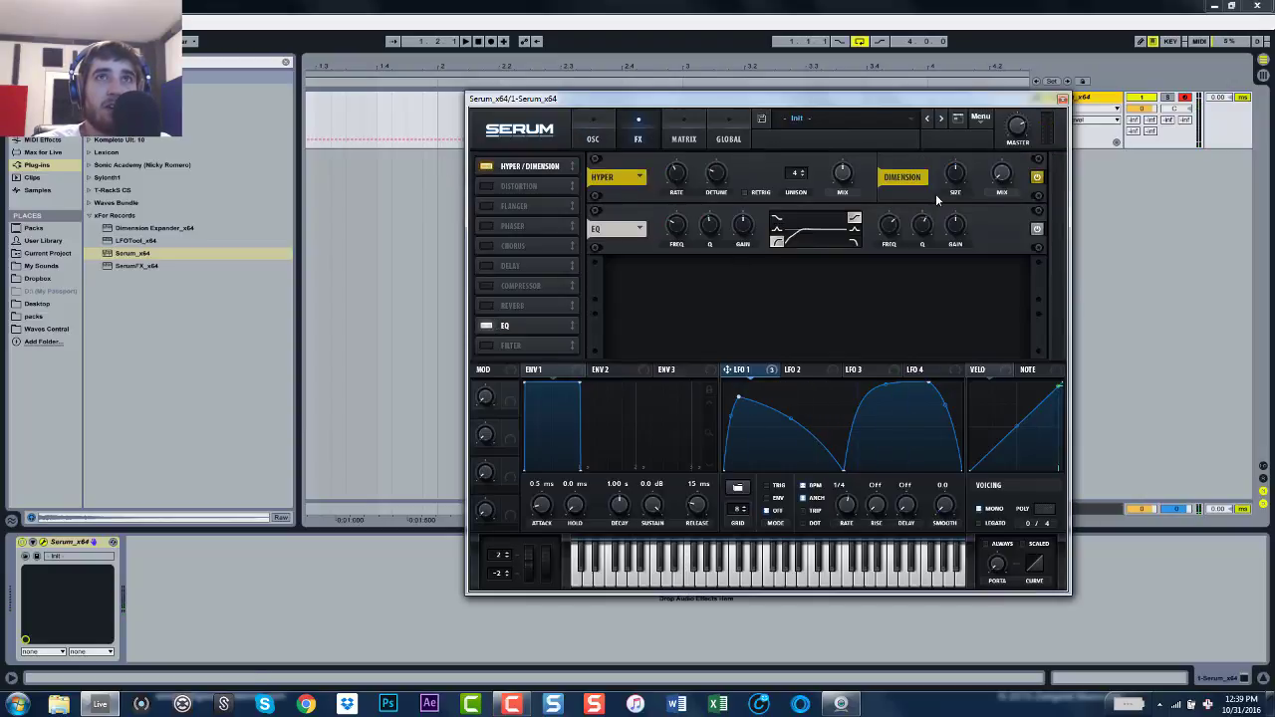
scroll(803, 173, down, 2)
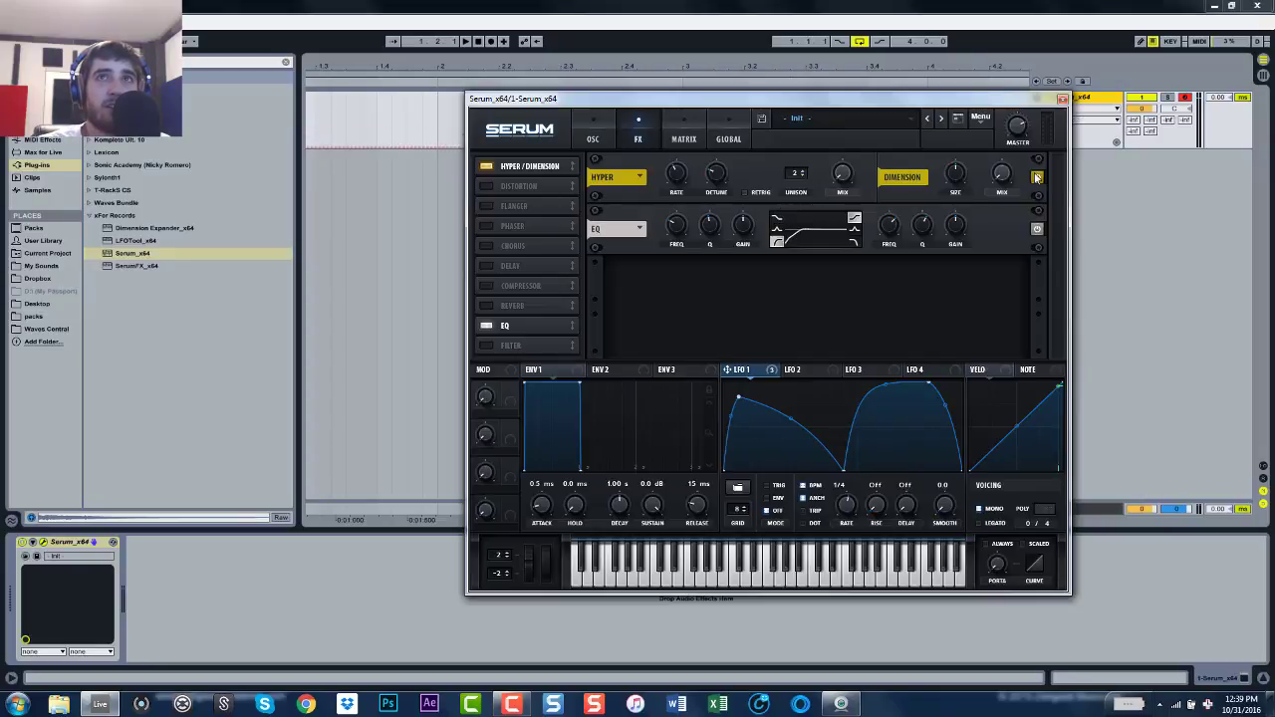
drag(964, 177, 964, 236)
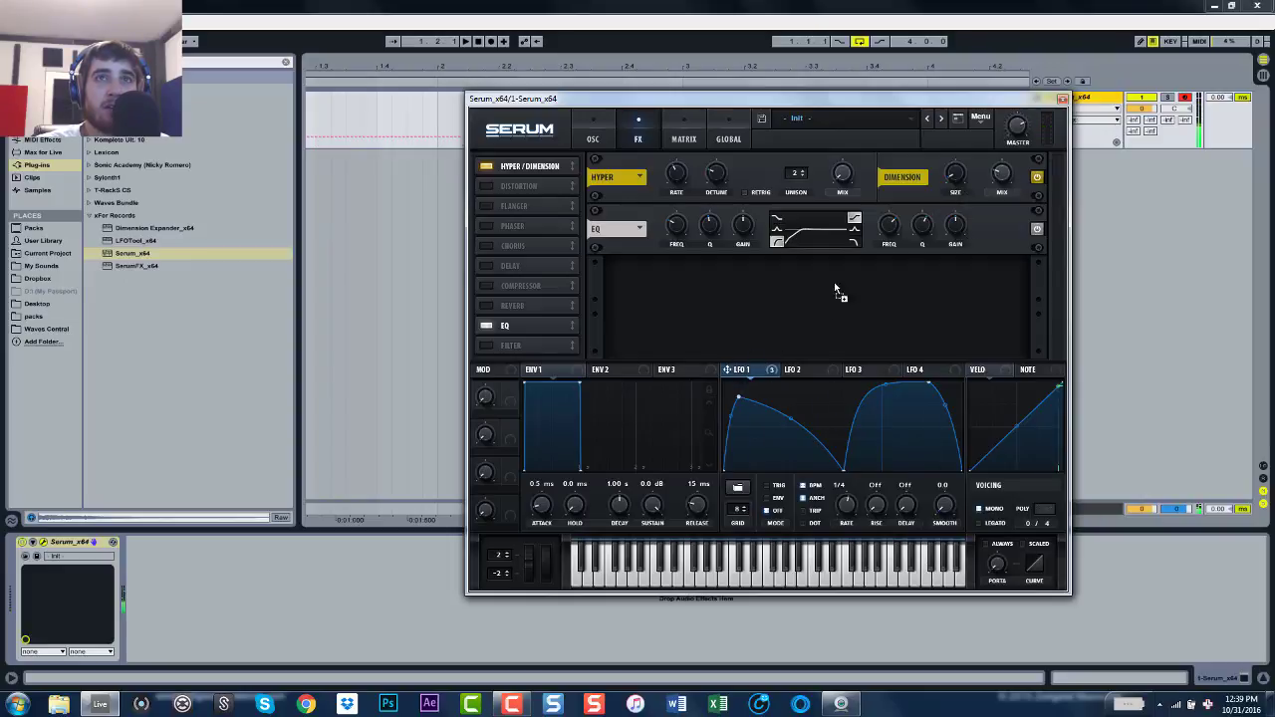
drag(995, 159, 996, 165)
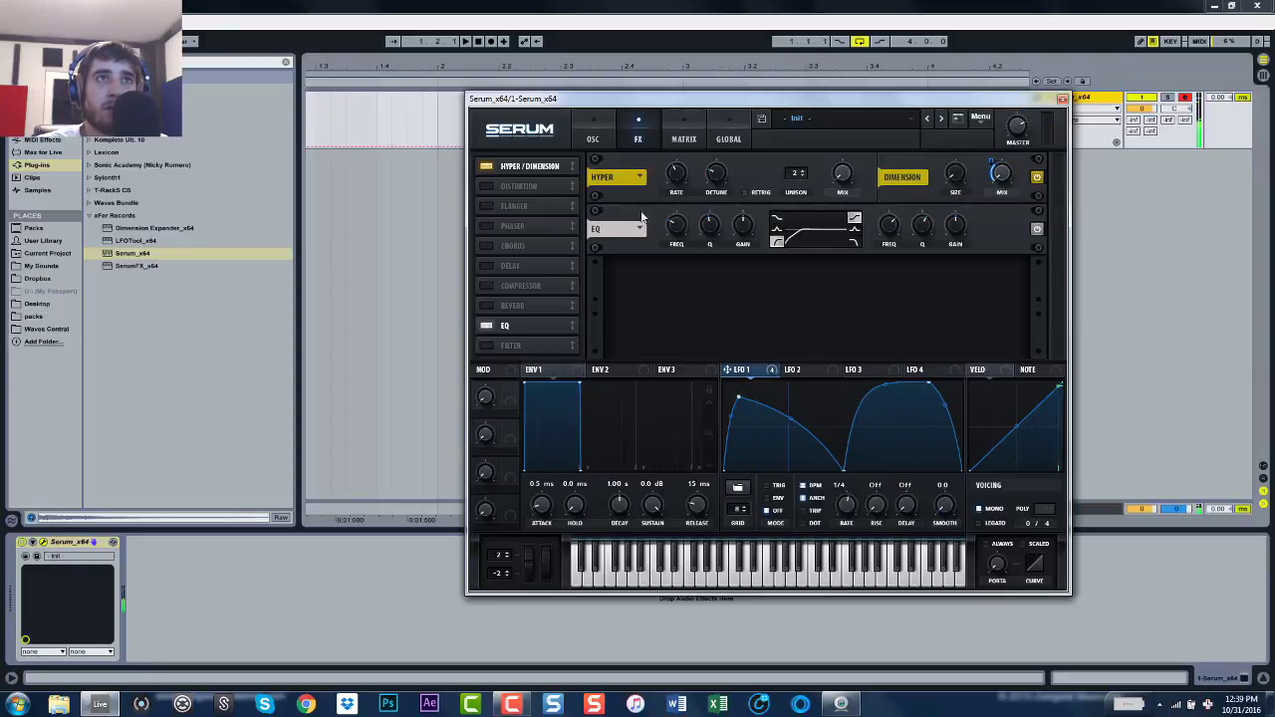
Step: Enable Tube distortion and route LFO 1 to its Drive and Mix, tuning both modulation depths
click(488, 187)
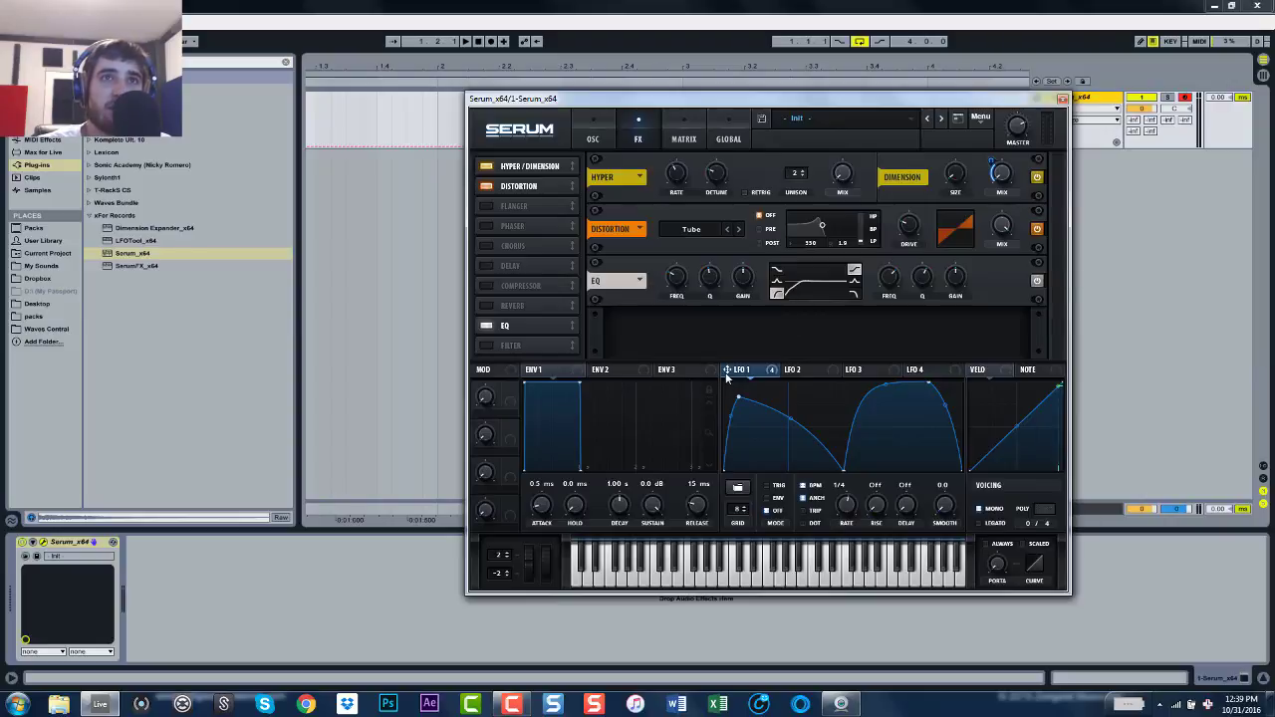
drag(908, 229, 900, 216)
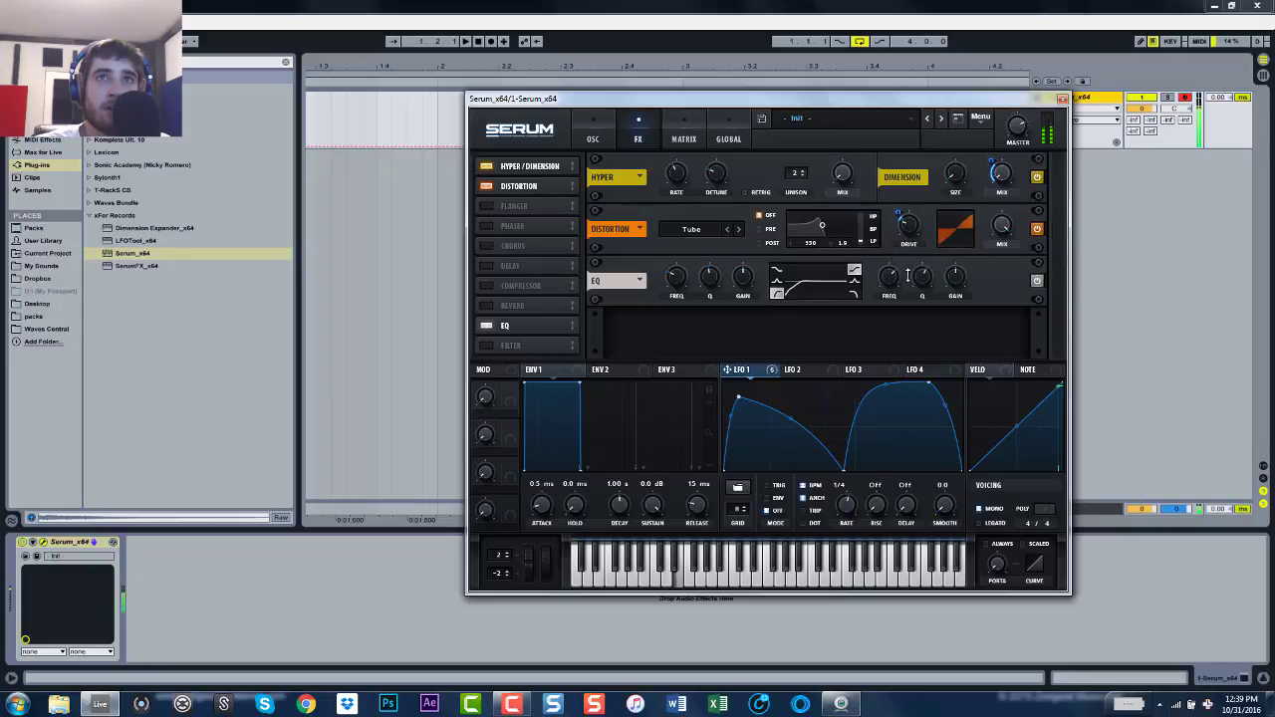
mouse_move(733, 373)
mouse_down()
mouse_move(1002, 227)
mouse_move(972, 172)
mouse_up()
mouse_move(908, 225)
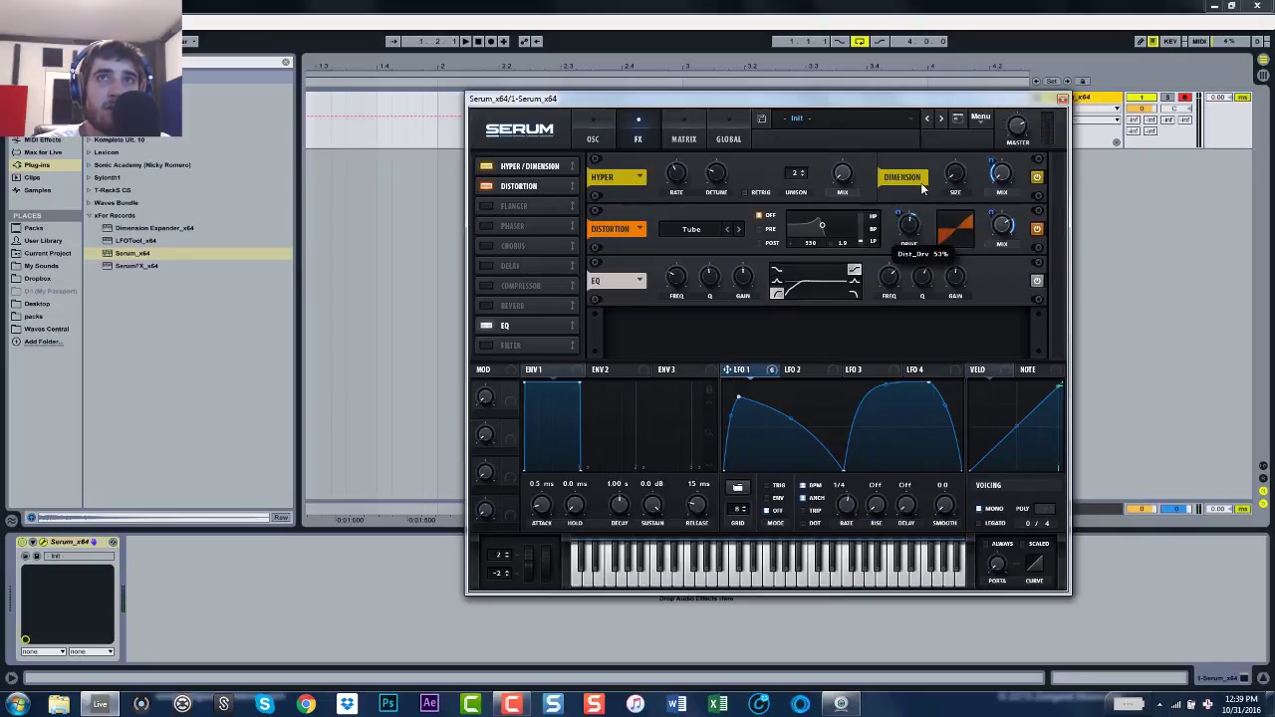
mouse_move(908, 224)
mouse_down()
mouse_move(906, 185)
mouse_move(908, 221)
mouse_up()
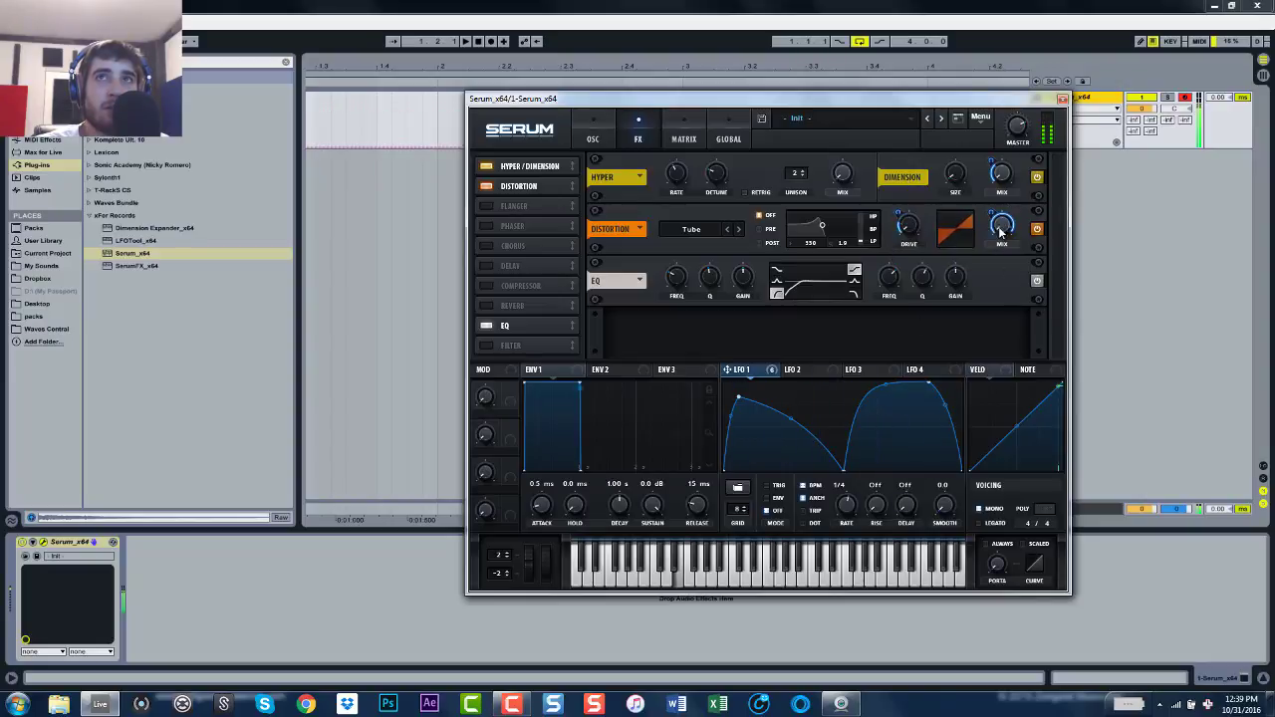
drag(1002, 213, 1004, 195)
drag(911, 219, 910, 143)
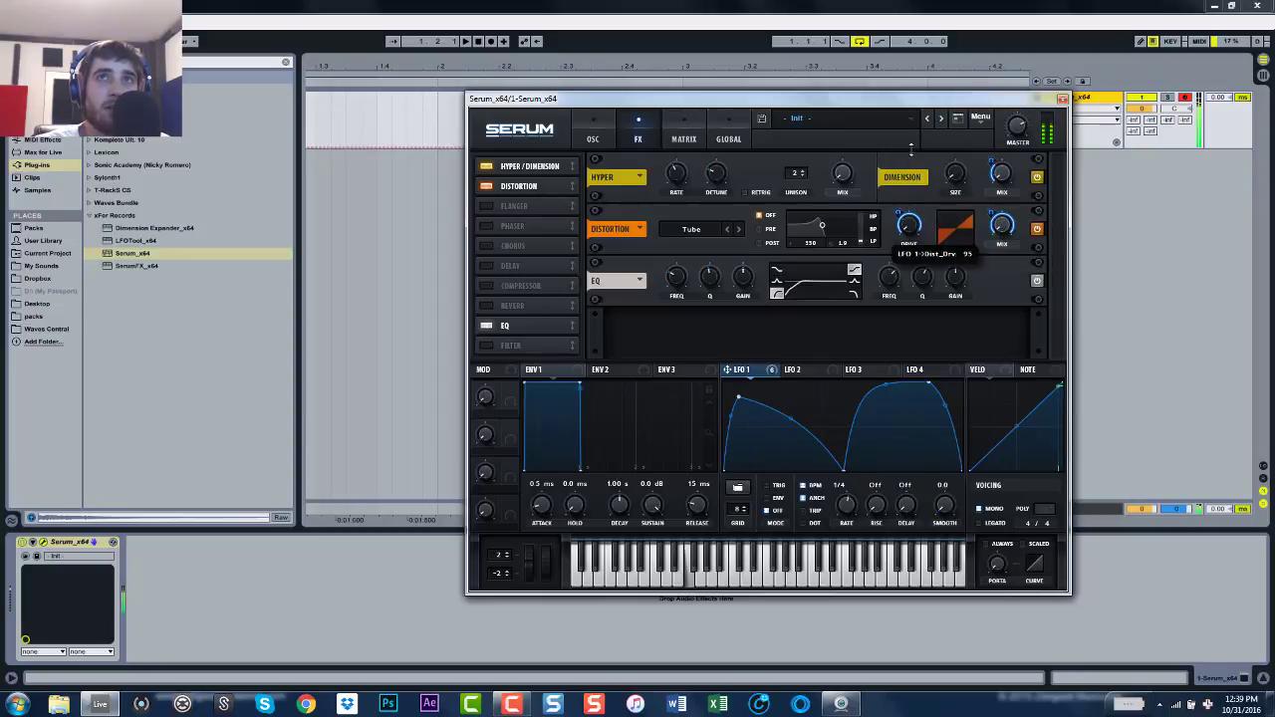
drag(1002, 219, 998, 262)
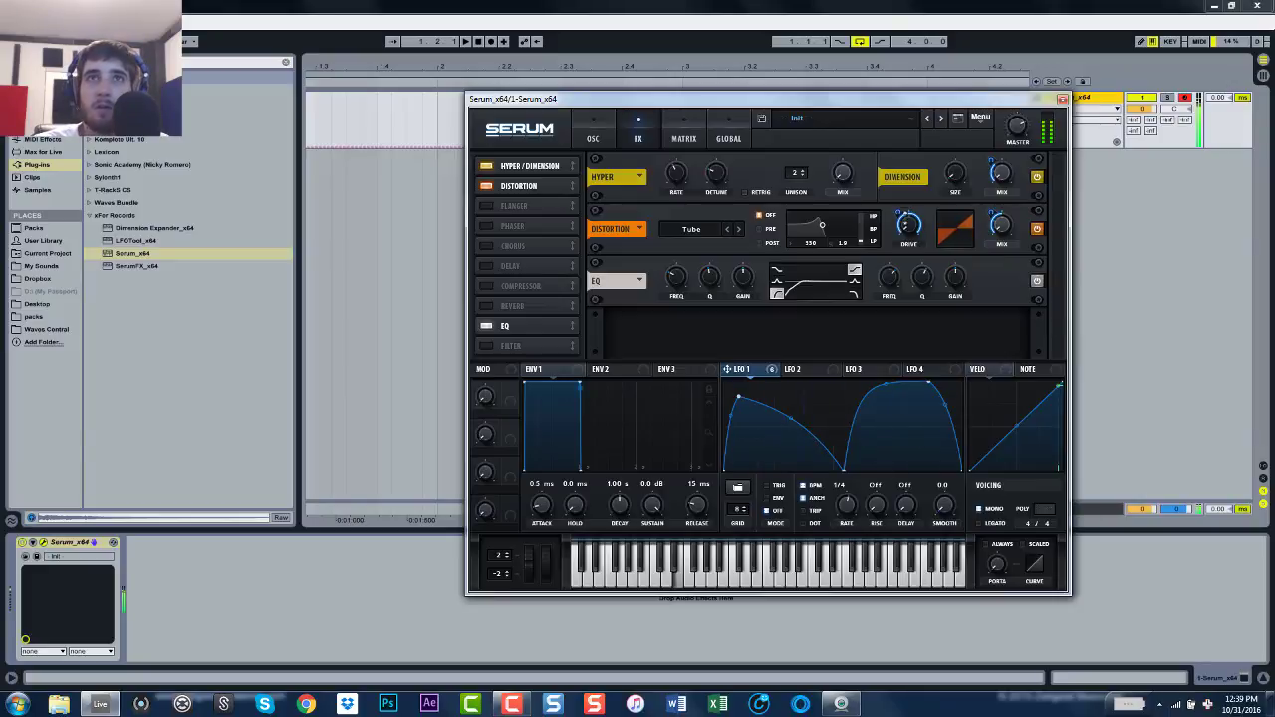
drag(903, 213, 914, 261)
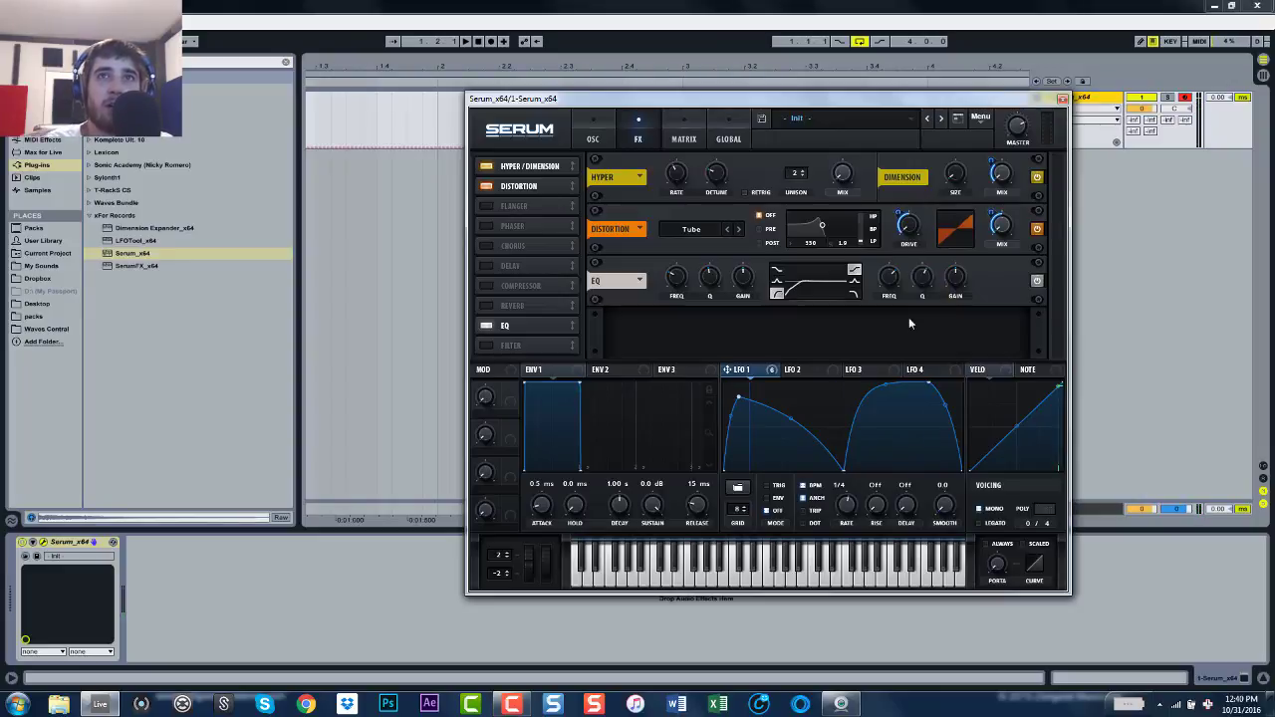
Step: Enable the flanger with a lowered, LFO 1–modulated mix and a BPM-synced rate
click(494, 205)
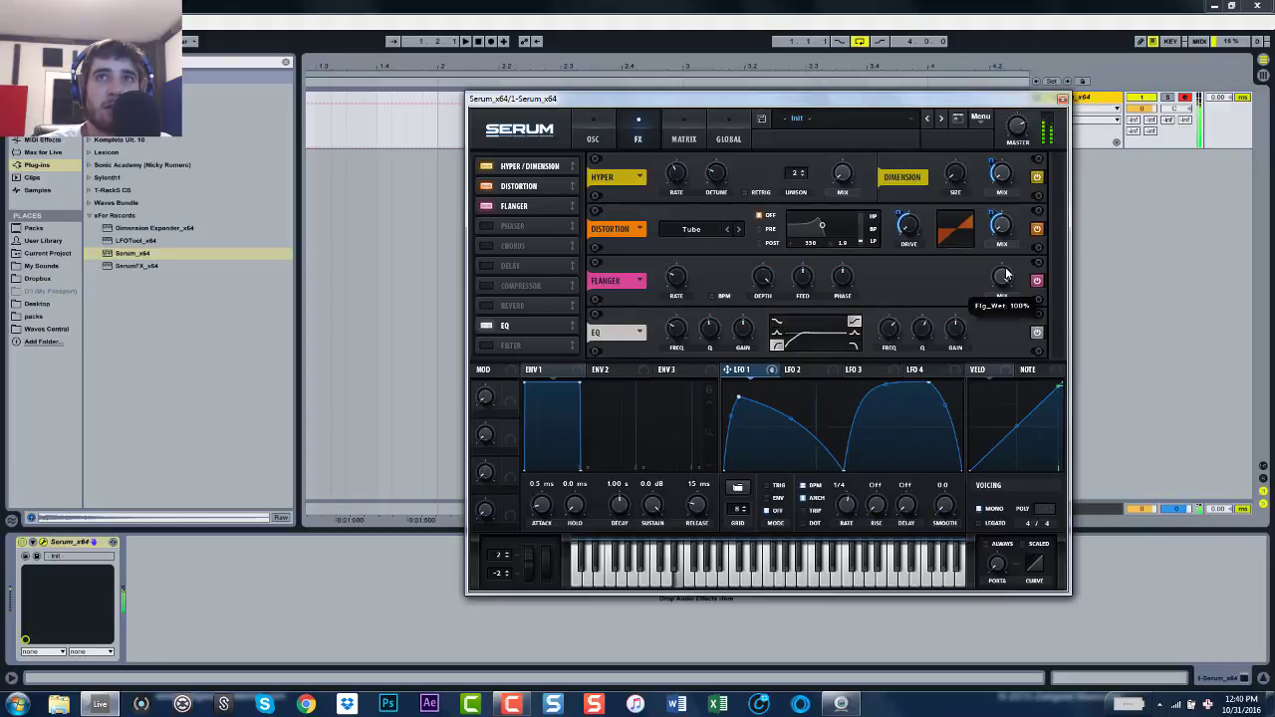
drag(1005, 285, 1008, 339)
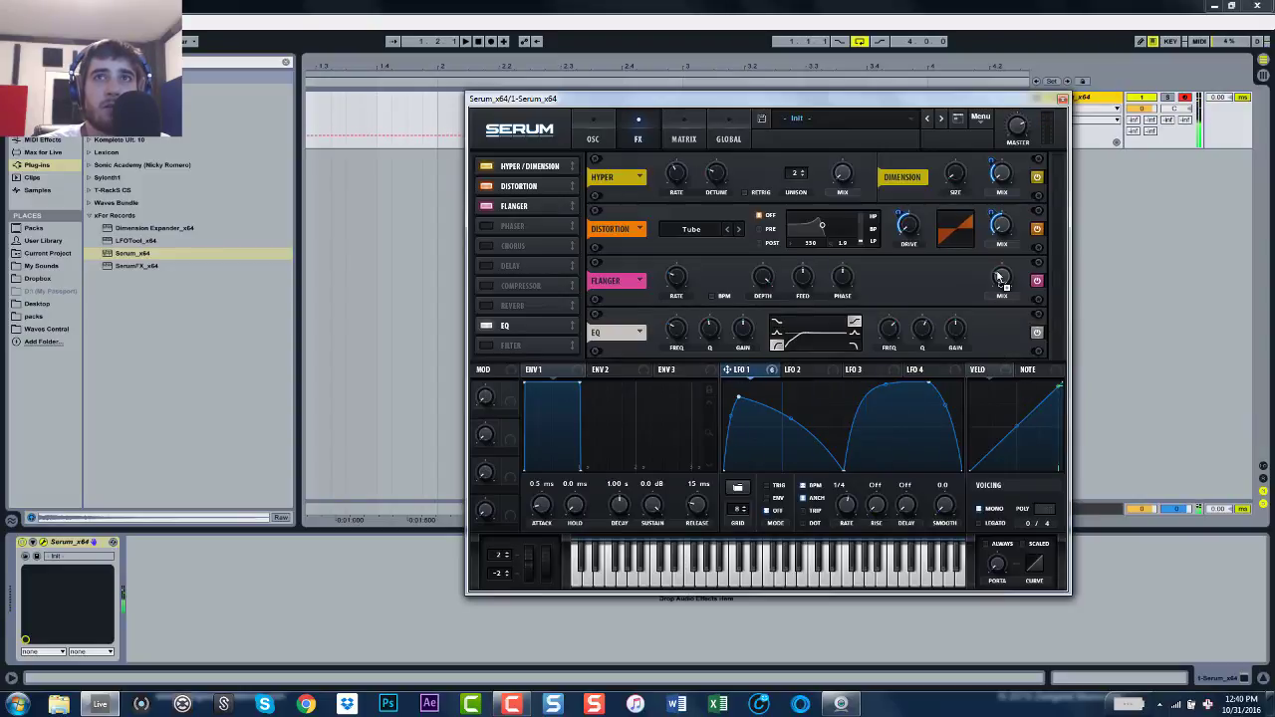
mouse_move(1001, 279)
mouse_down()
mouse_move(991, 295)
mouse_move(1002, 257)
mouse_up()
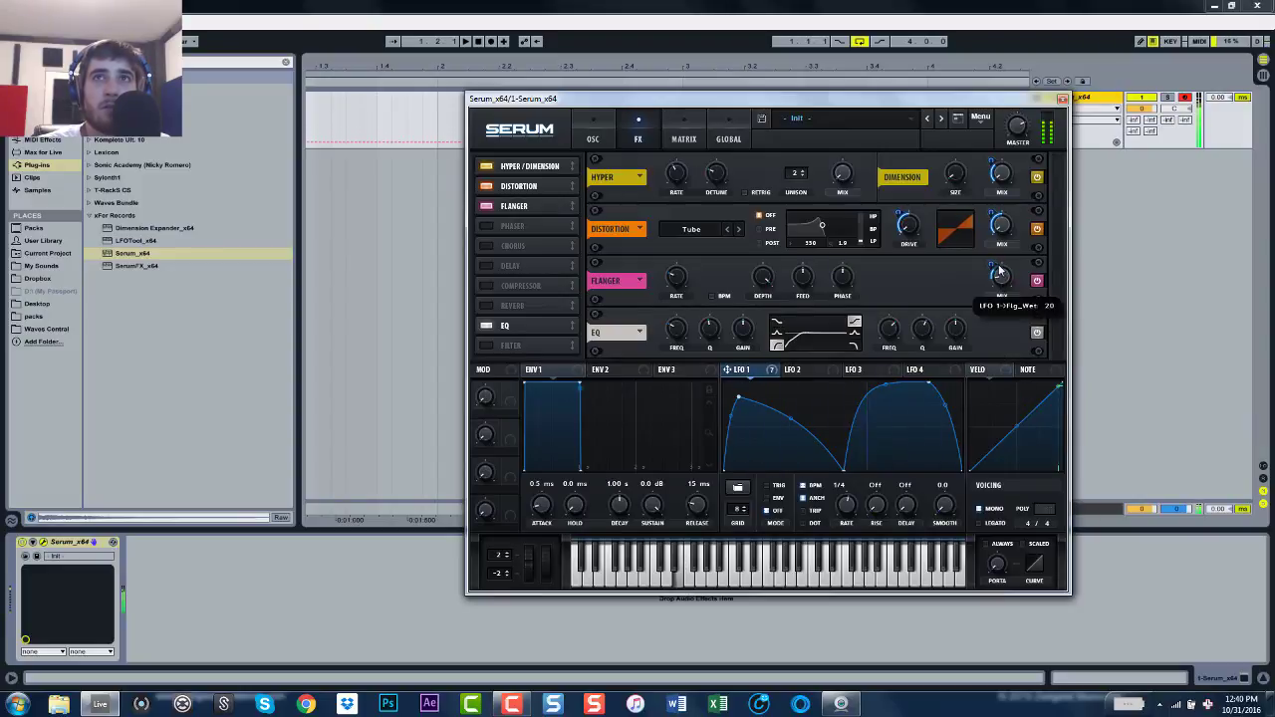
click(712, 295)
mouse_move(676, 277)
mouse_down()
mouse_move(681, 221)
mouse_move(679, 245)
mouse_up()
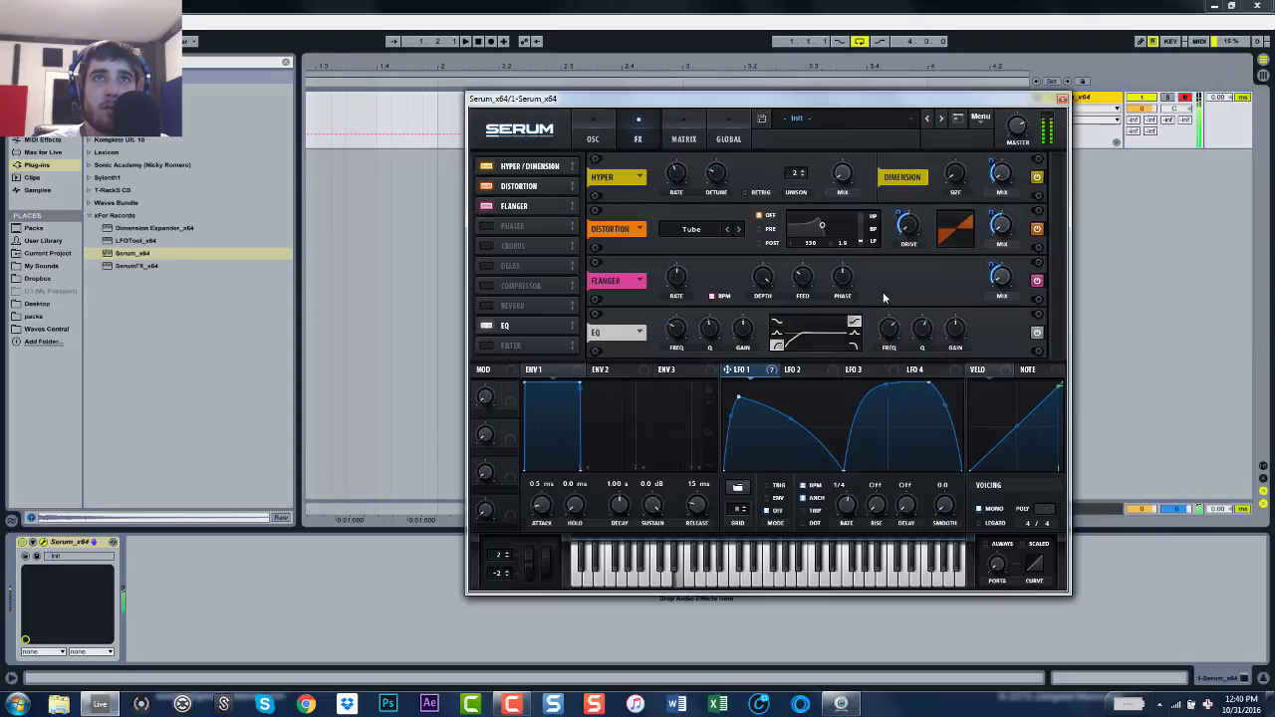
Step: Tweak the compressor's threshold and mix, move it to the chain's start, then disable it
click(514, 292)
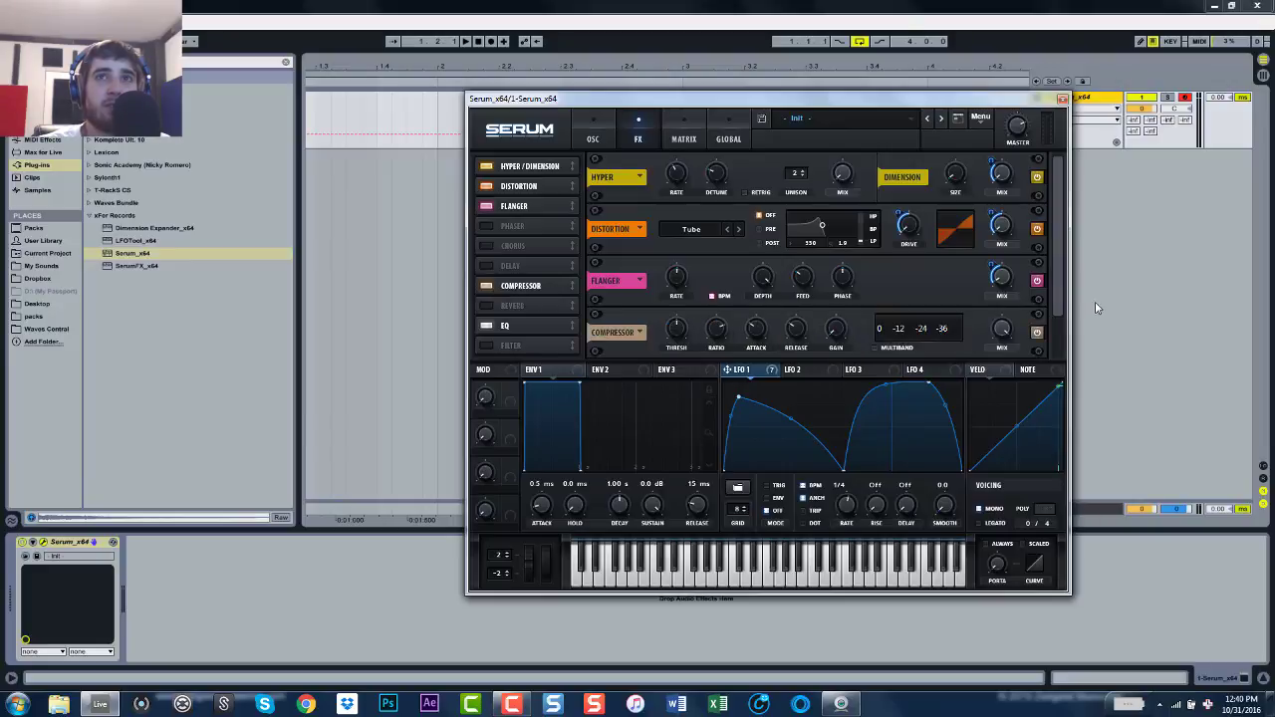
scroll(1044, 276, down, 1)
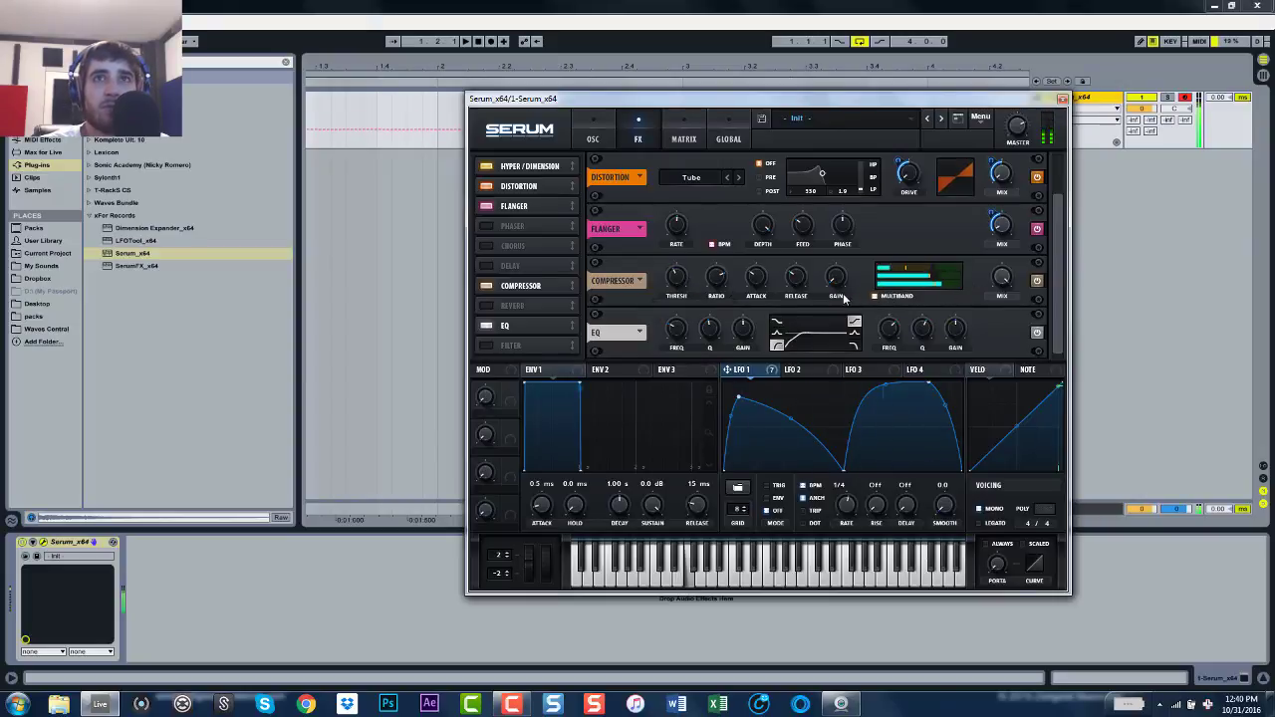
drag(683, 292, 672, 286)
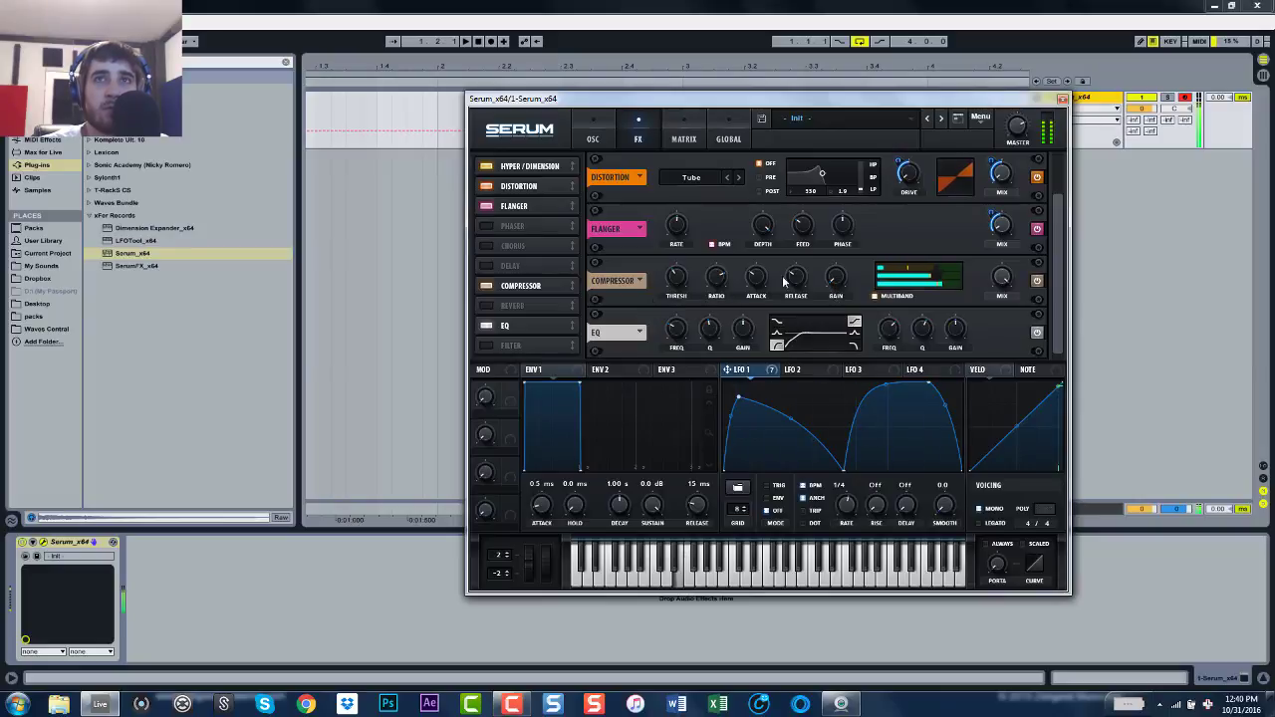
mouse_move(1001, 278)
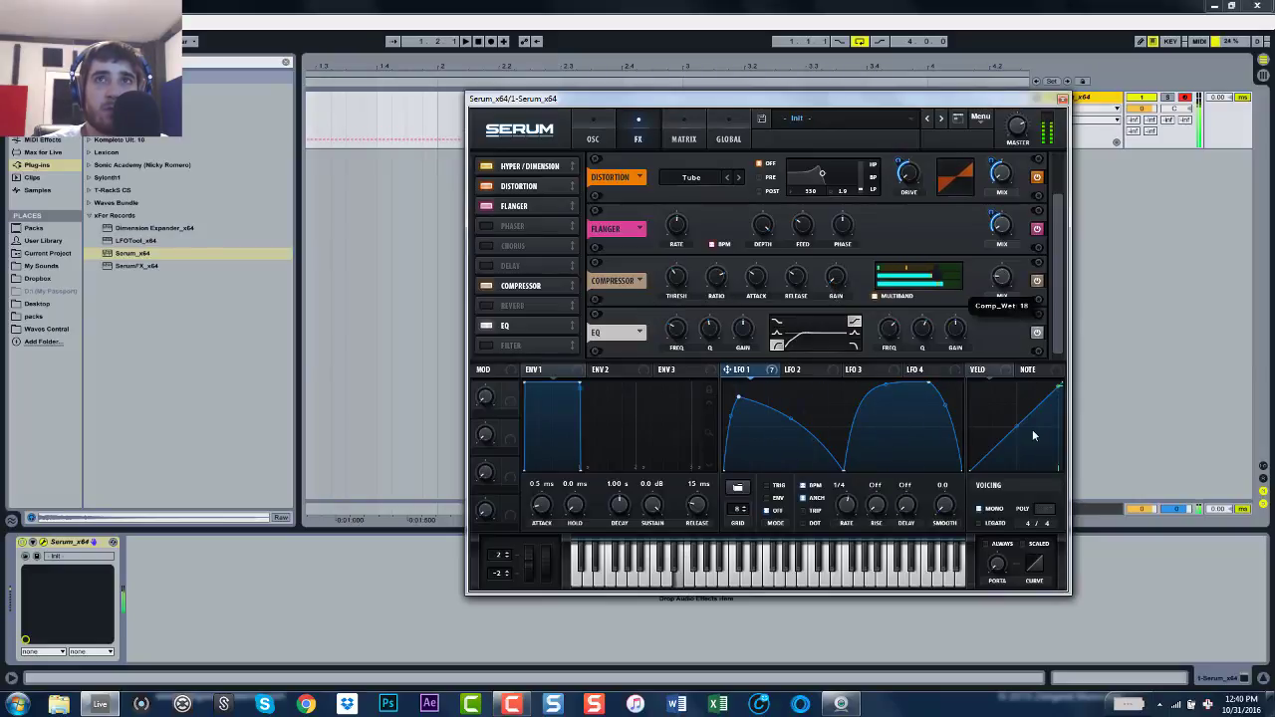
mouse_move(521, 285)
mouse_down()
mouse_move(534, 189)
mouse_move(548, 175)
mouse_up()
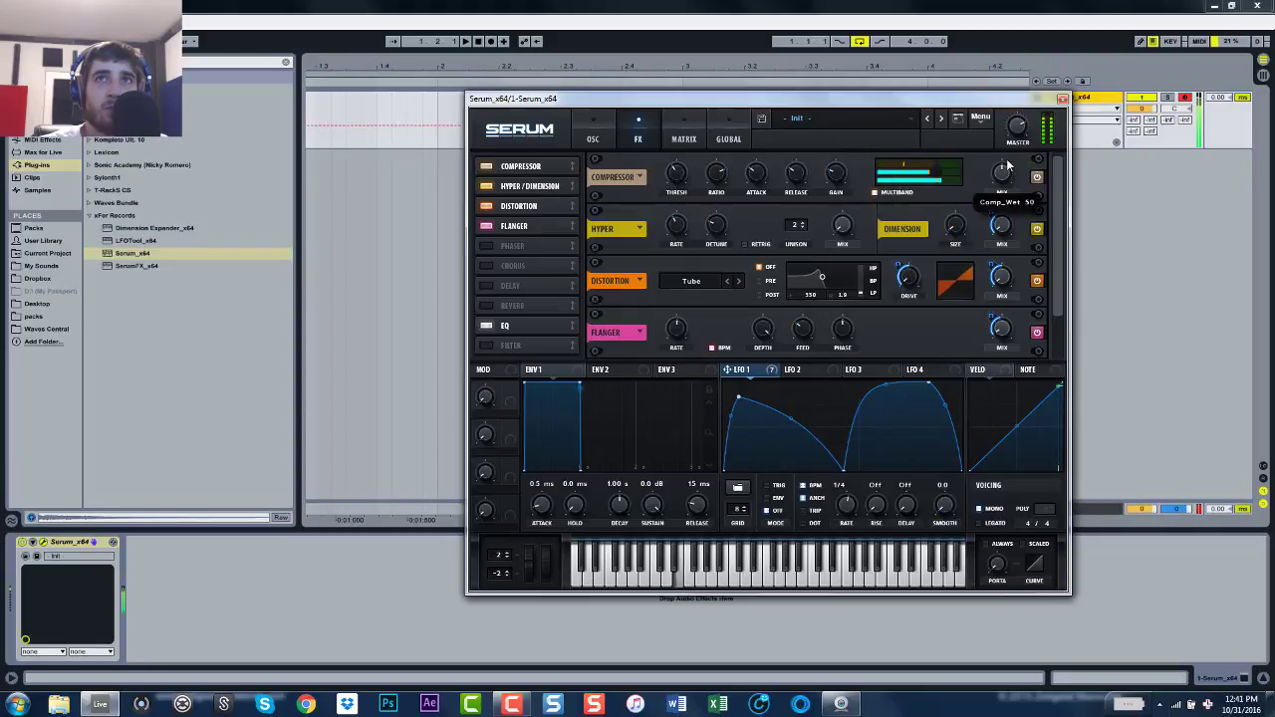
drag(1007, 165, 1004, 192)
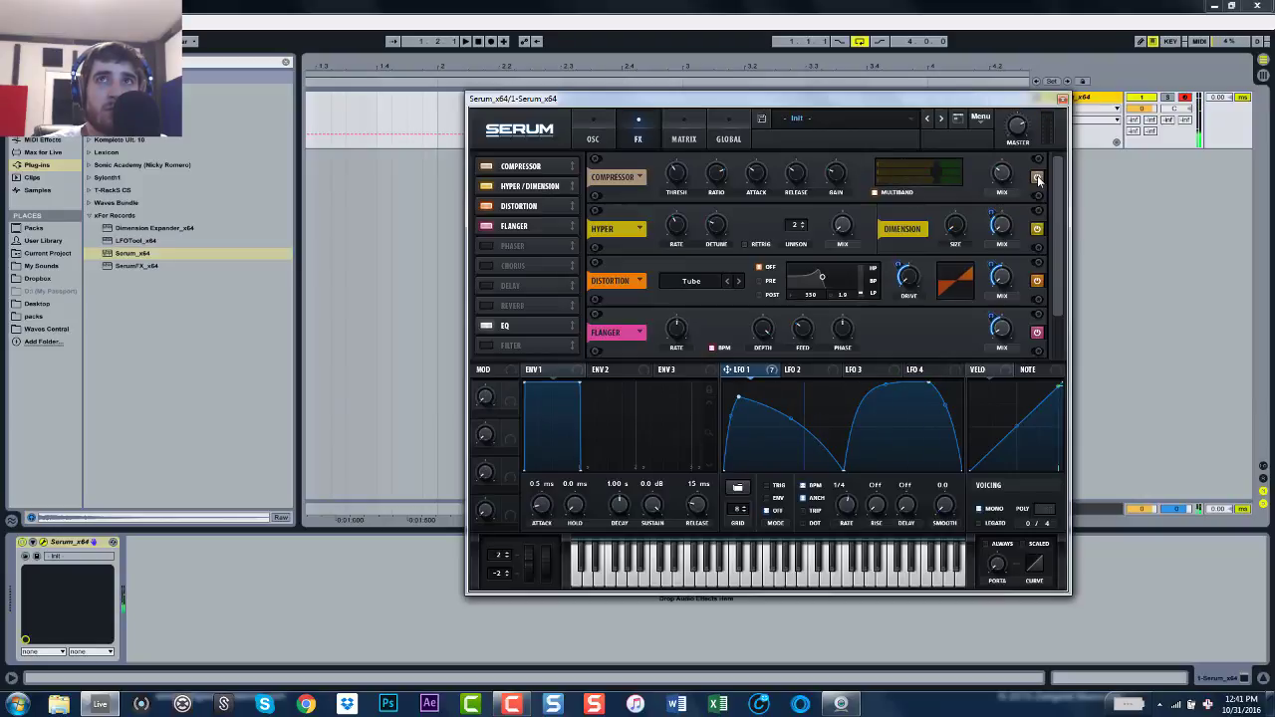
click(487, 167)
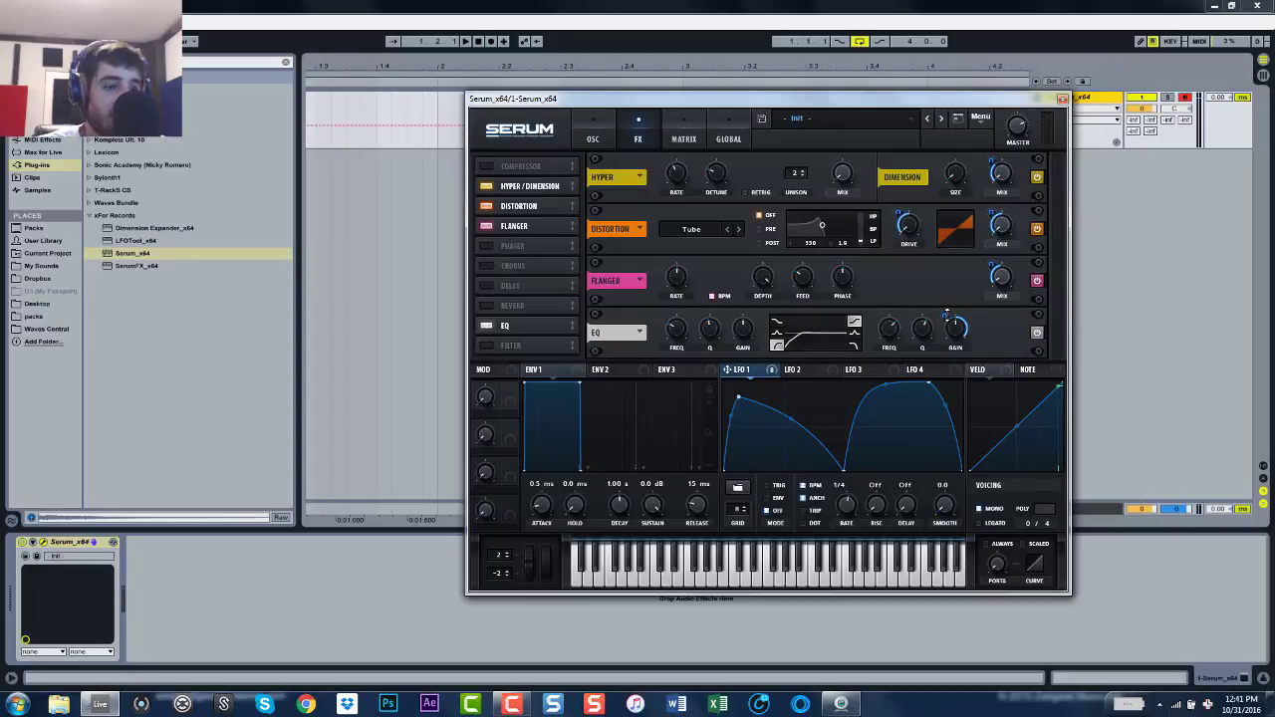
mouse_move(954, 327)
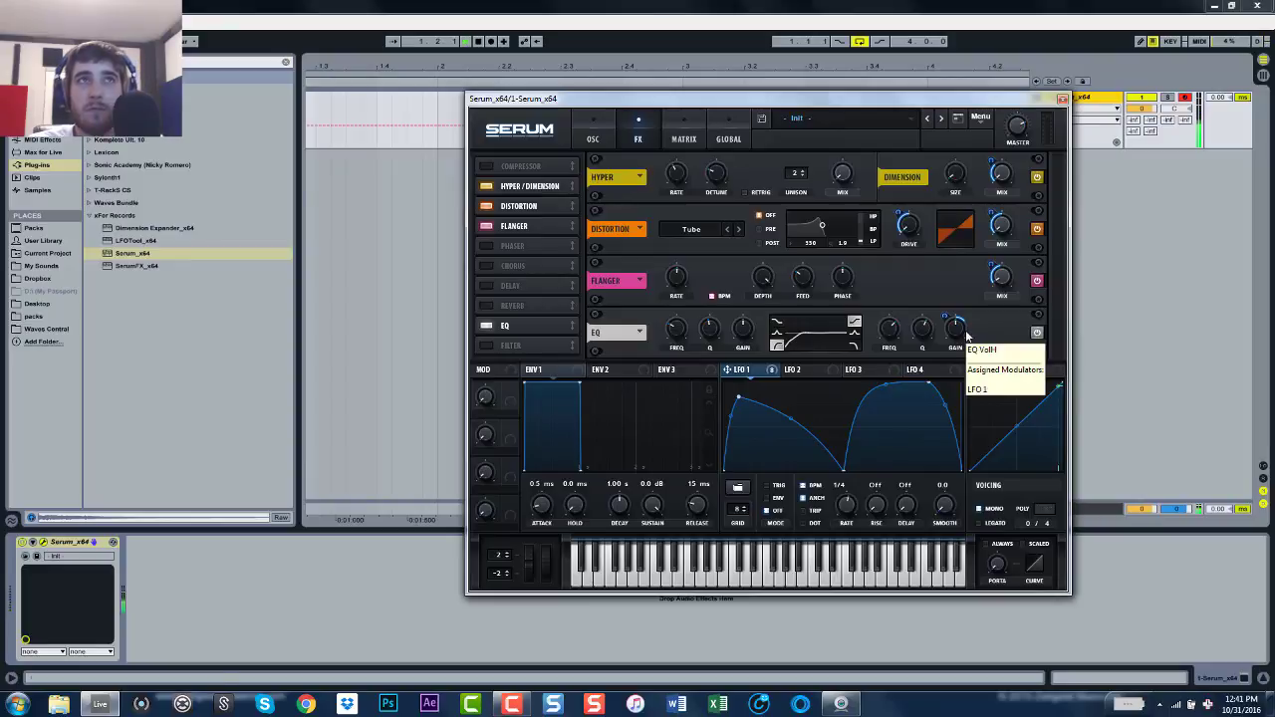
Step: With the bass playing, lower the EQ high-band gain and raise its frequency to about 994 Hz
key(space)
drag(955, 337, 966, 374)
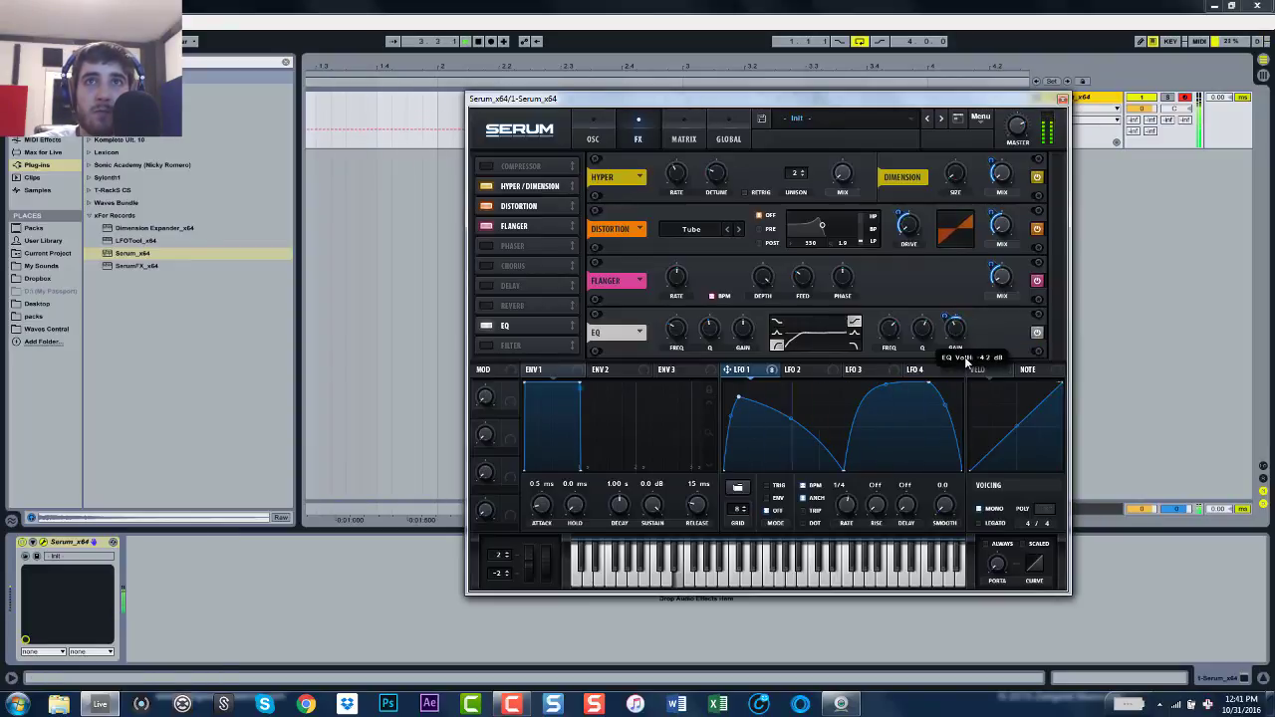
drag(897, 331, 897, 358)
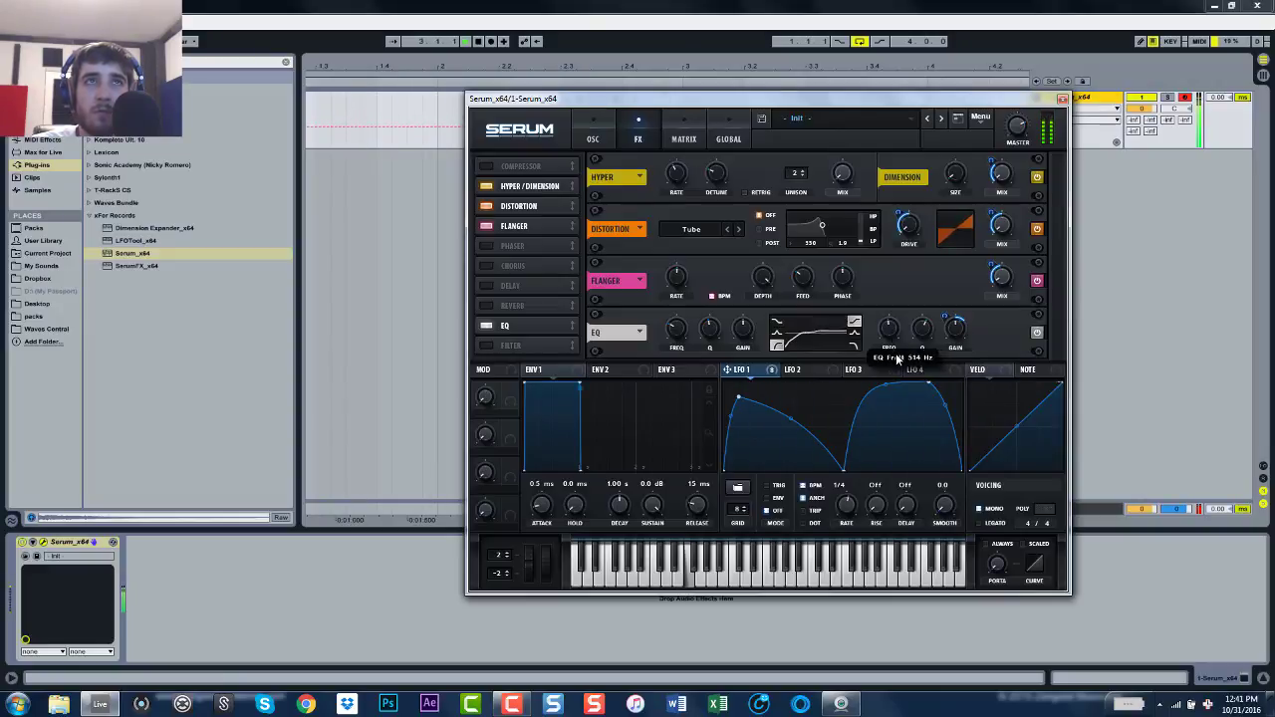
drag(898, 361, 895, 319)
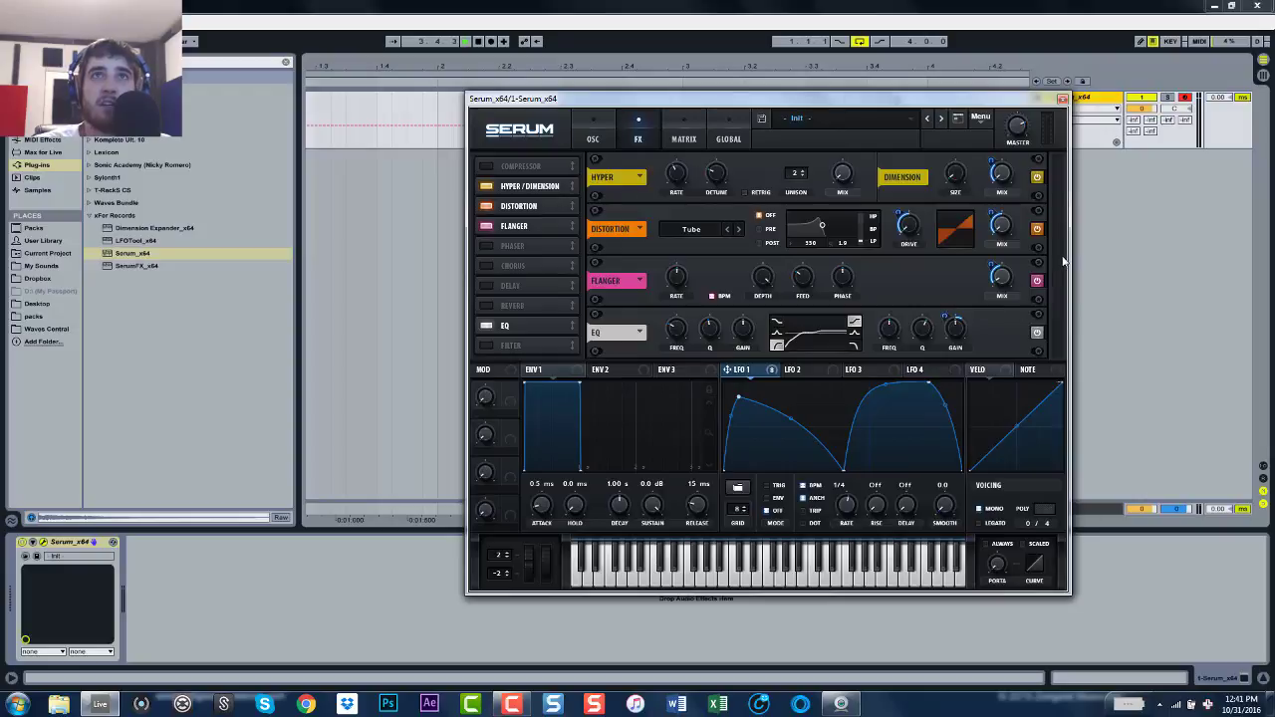
Step: Switch between the OSC and FX pages to review the patch, finishing on OSC
click(608, 133)
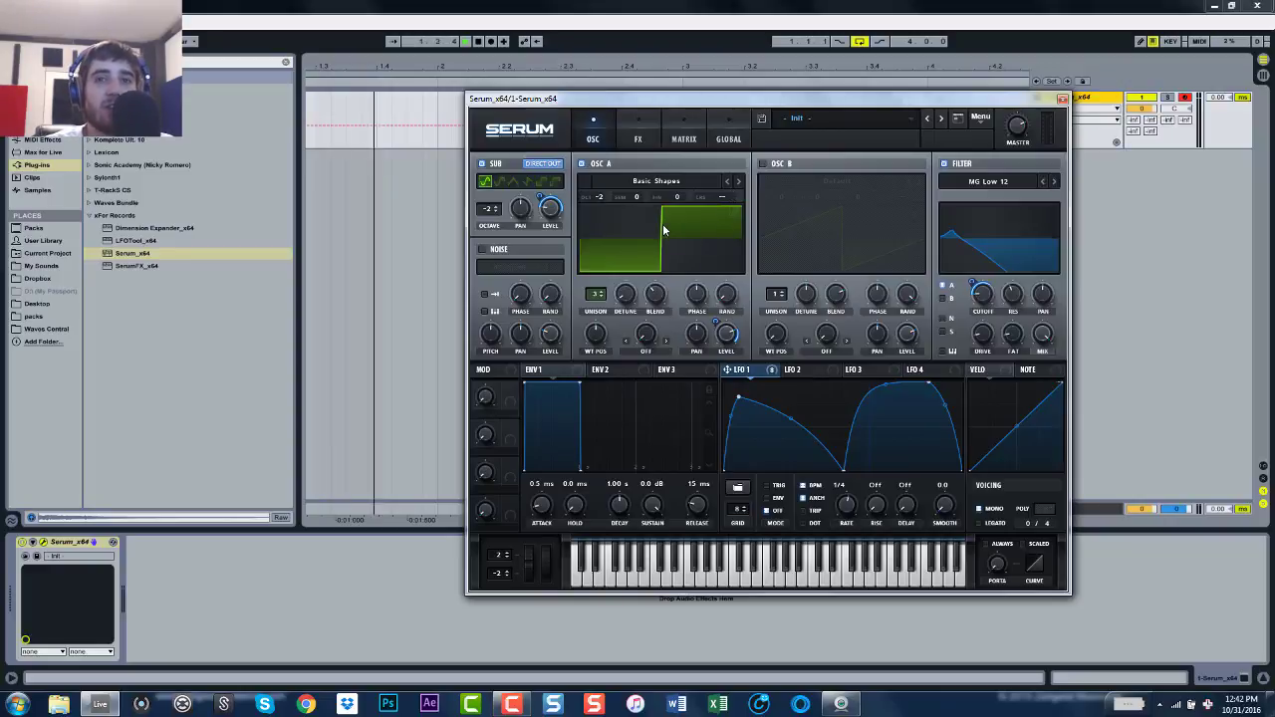
click(637, 136)
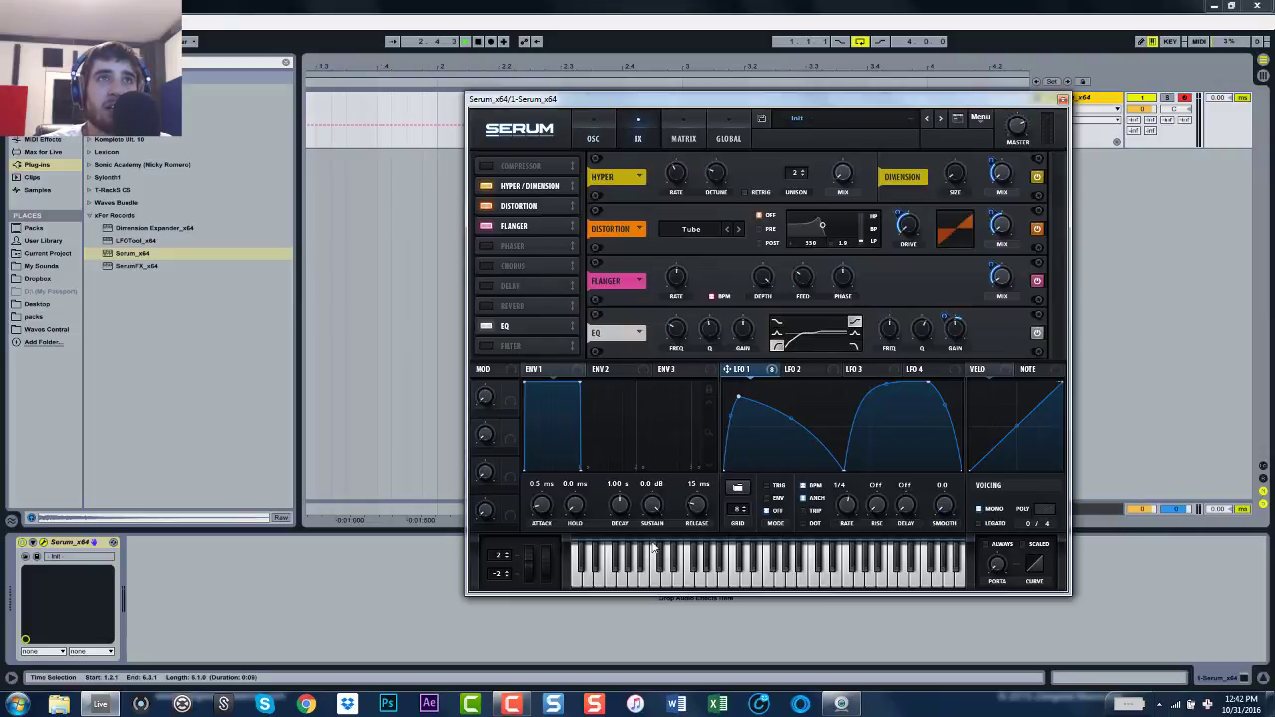
click(594, 140)
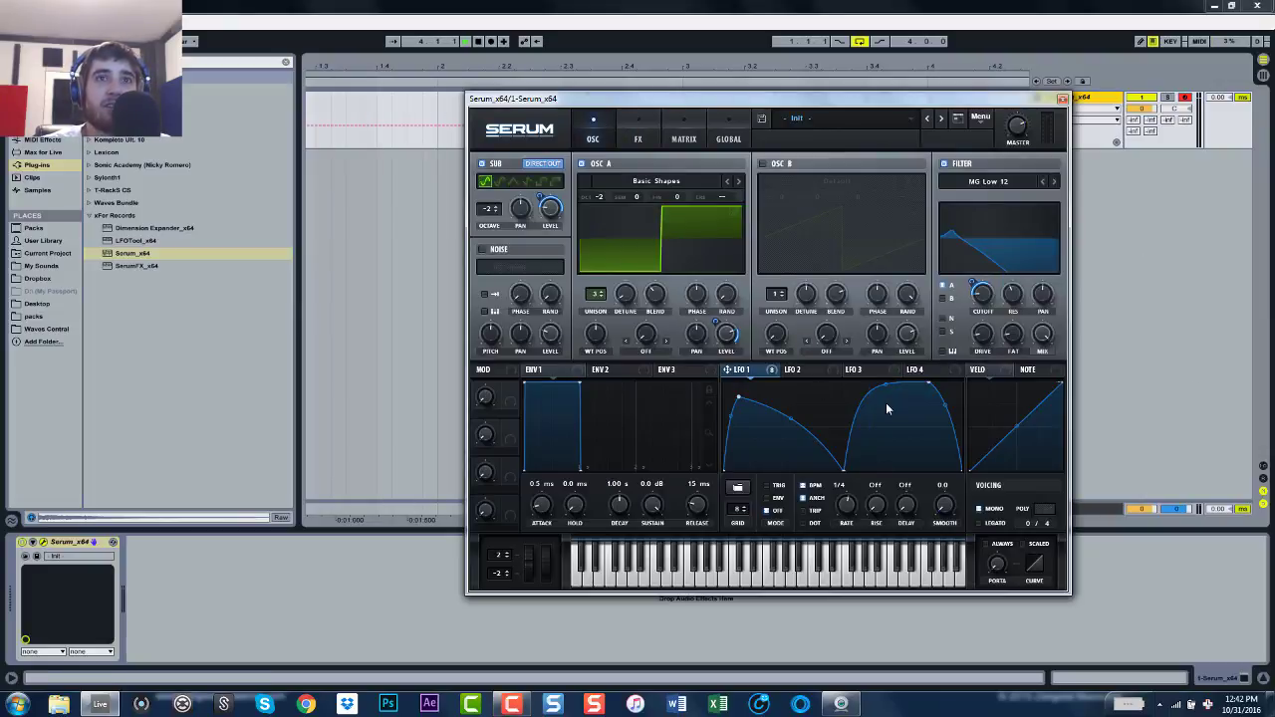
click(638, 139)
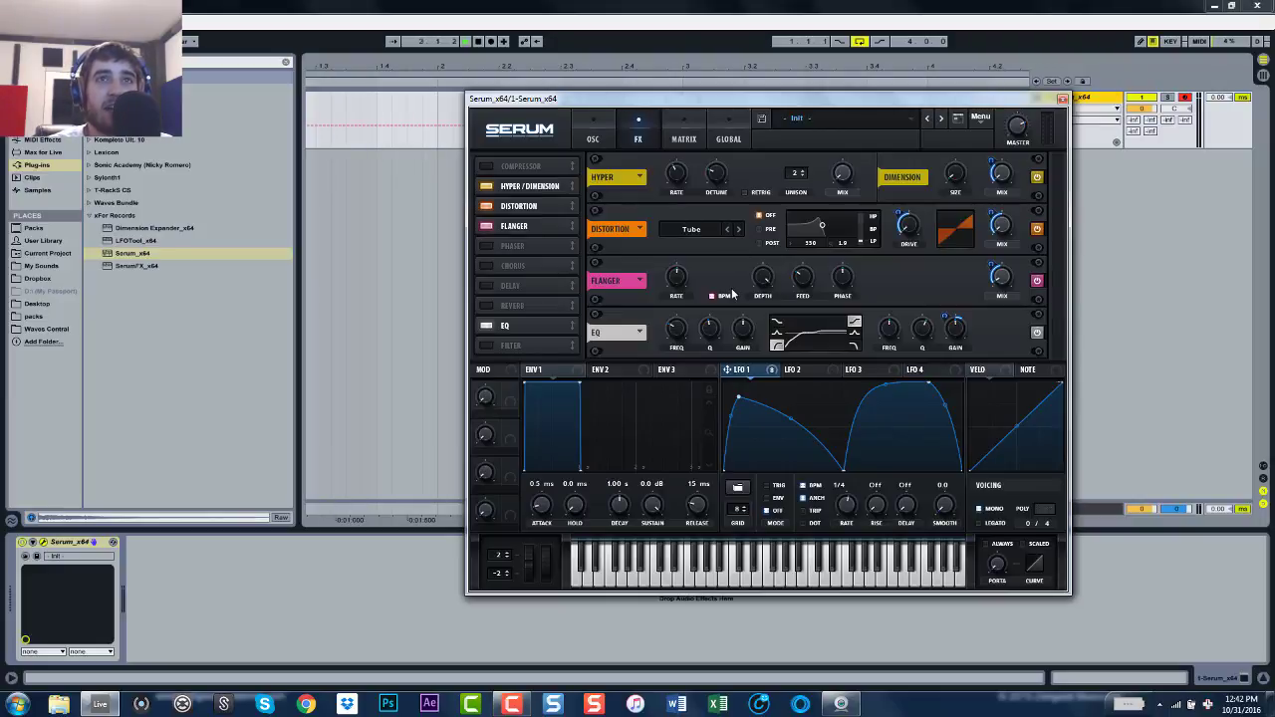
click(601, 136)
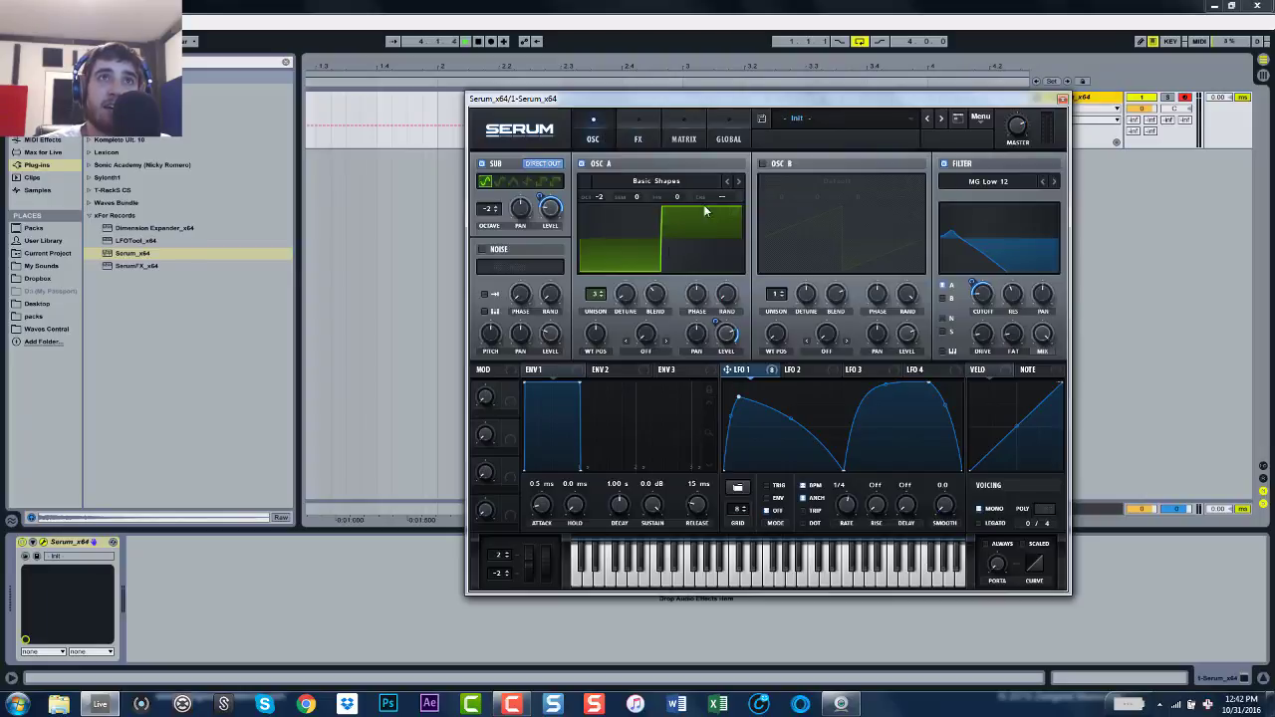